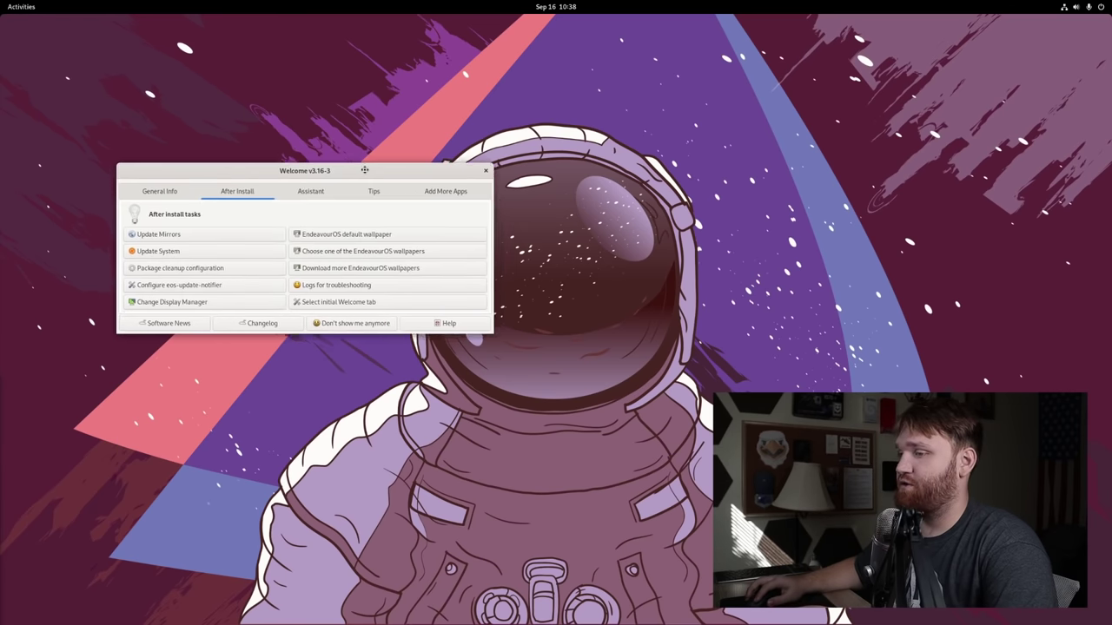
# Generate a new Arch mirrorlist for the United States using https mirrors, sorted by rate with at most 10 freshest mirrors.
pyautogui.moveTo(365, 173); pyautogui.dragTo(433, 307)
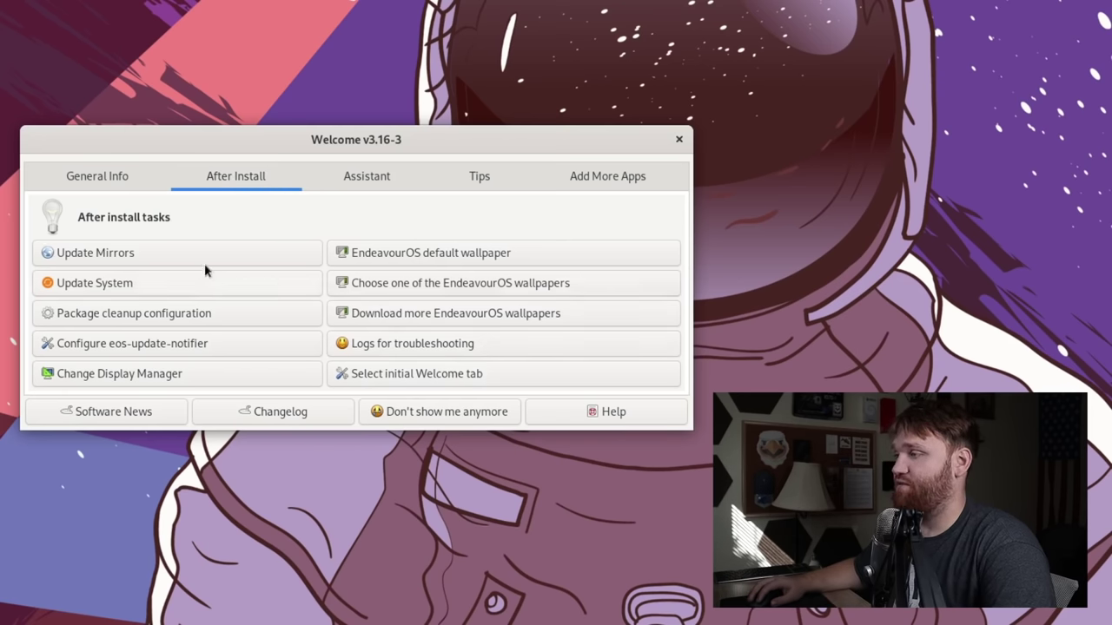
pyautogui.click(78, 255)
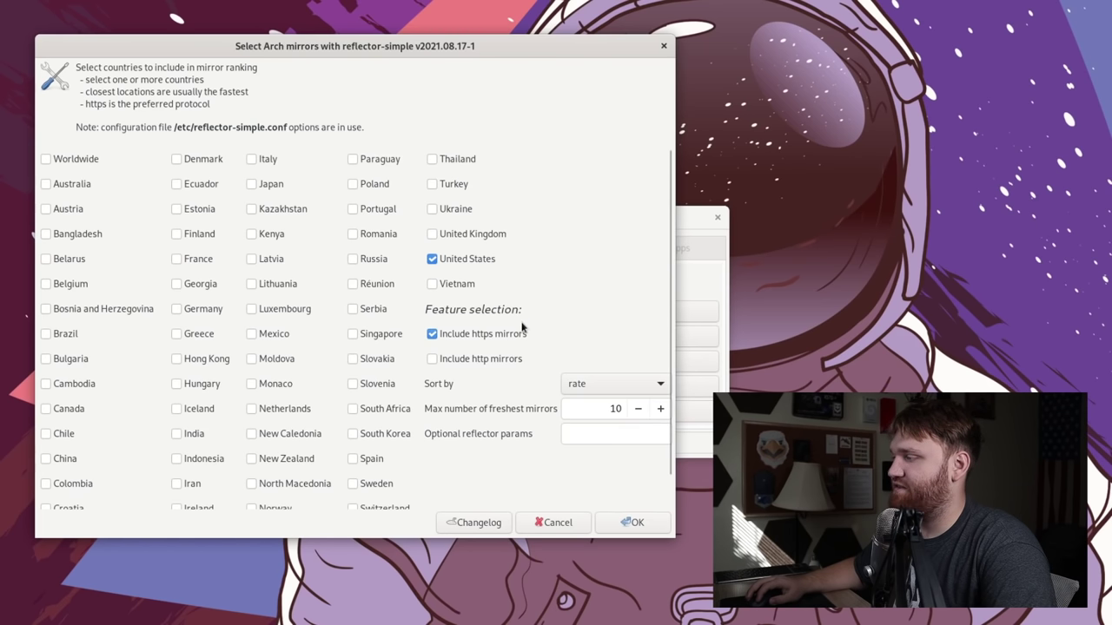
pyautogui.click(634, 523)
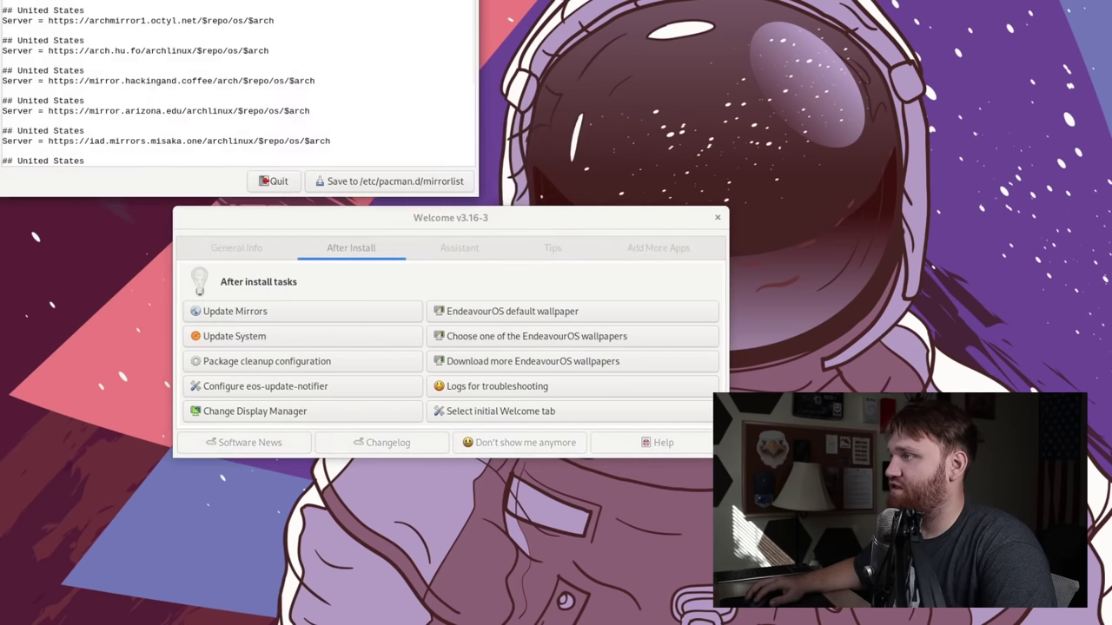
# Review the new Arch mirrorlist and save it to /etc/pacman.d/mirrorlist, authenticating with the account password.
pyautogui.moveTo(283, 87); pyautogui.dragTo(424, 80)
pyautogui.scroll(-1, 375, 251)
pyautogui.scroll(-2, 375, 252)
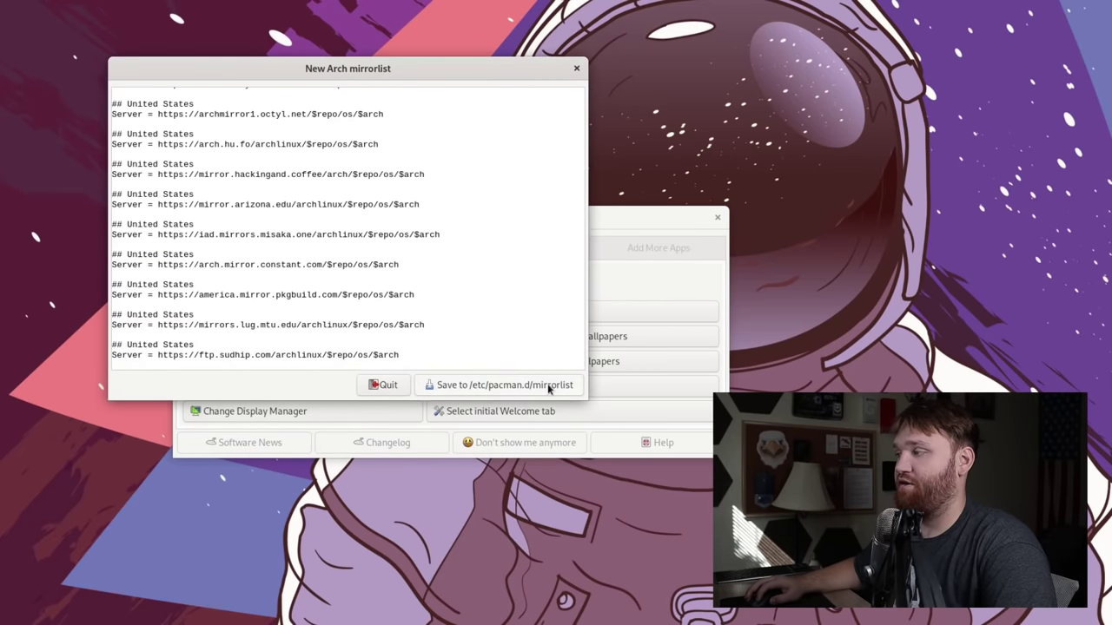
pyautogui.click(523, 385)
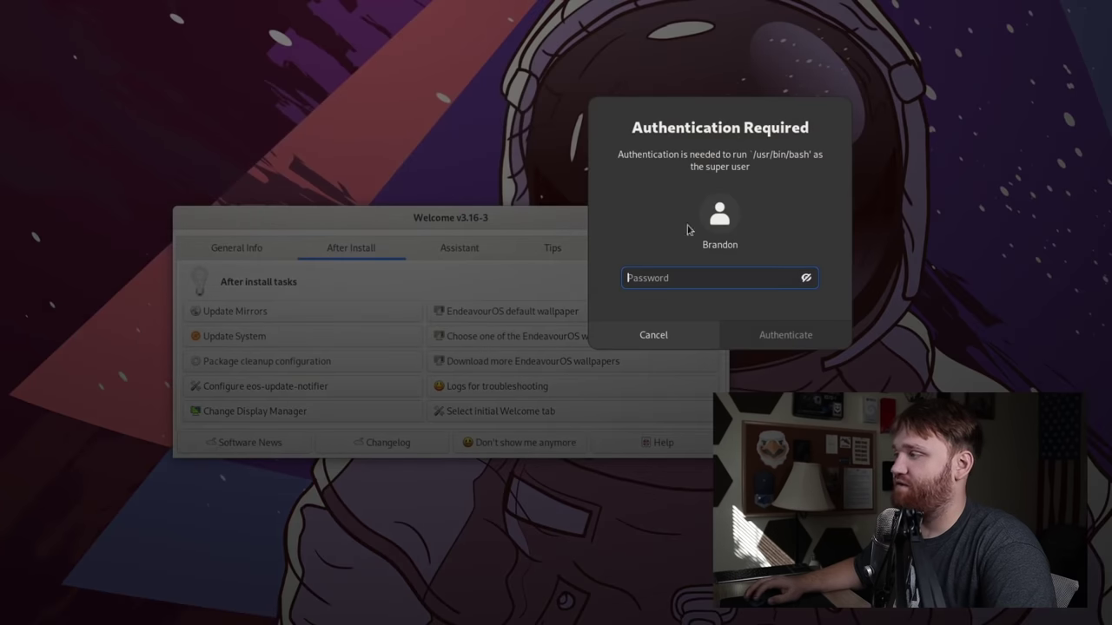
pyautogui.write('••••••')
pyautogui.press('Return')
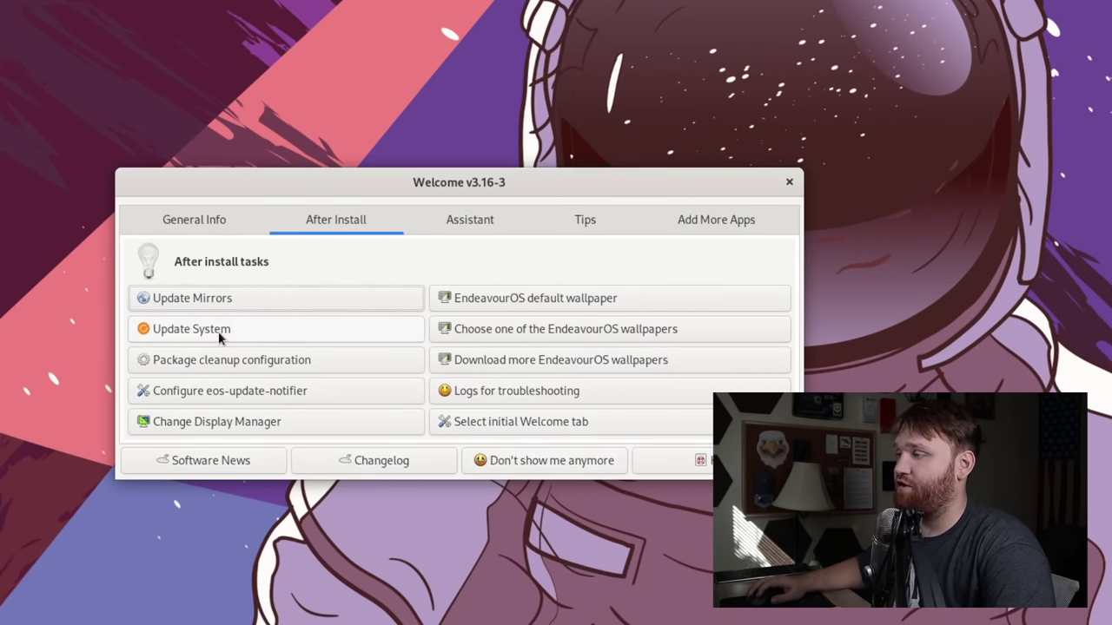
# Run the system update with the root password, accept the librsvg package upgrade, and close the finished update window.
pyautogui.click(219, 339)
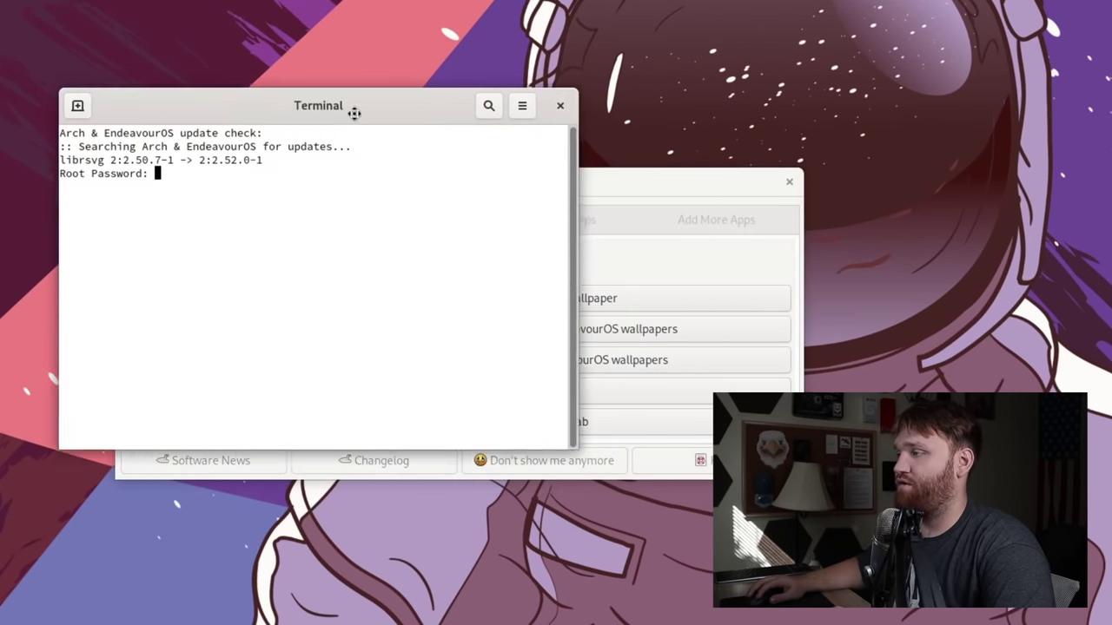
pyautogui.moveTo(356, 112); pyautogui.dragTo(342, 84)
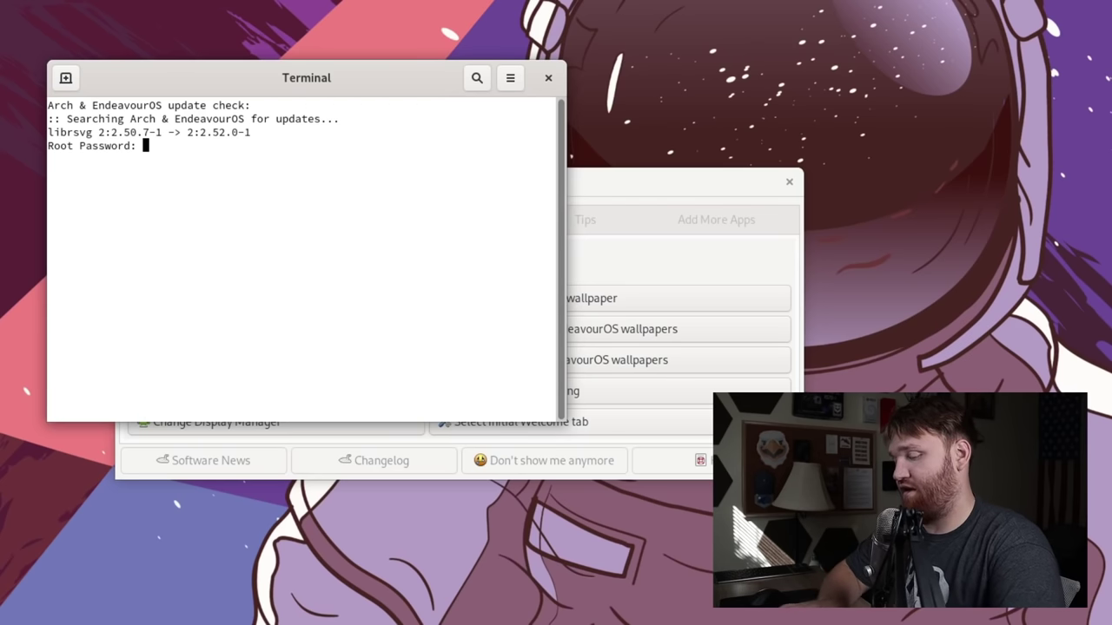
pyautogui.press('Return')
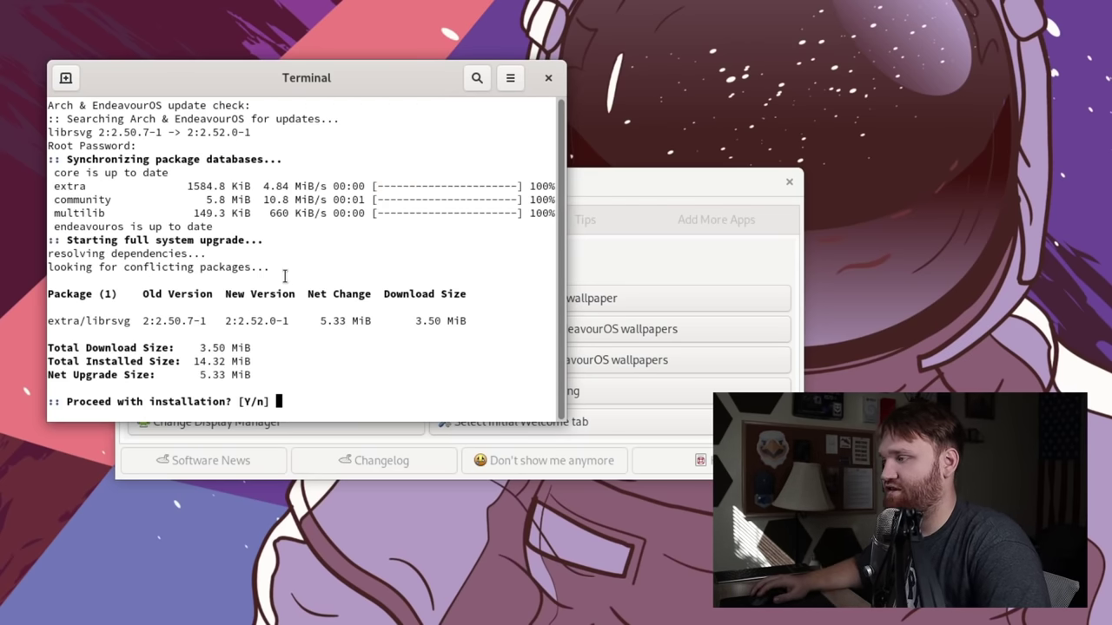
pyautogui.press('Return')
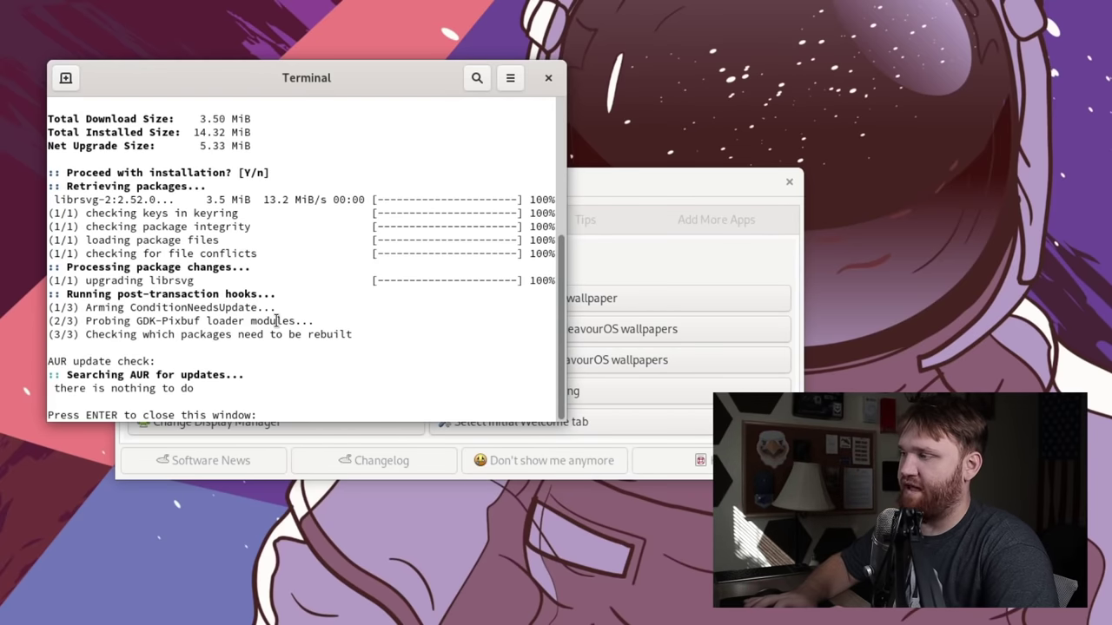
pyautogui.press('Return')
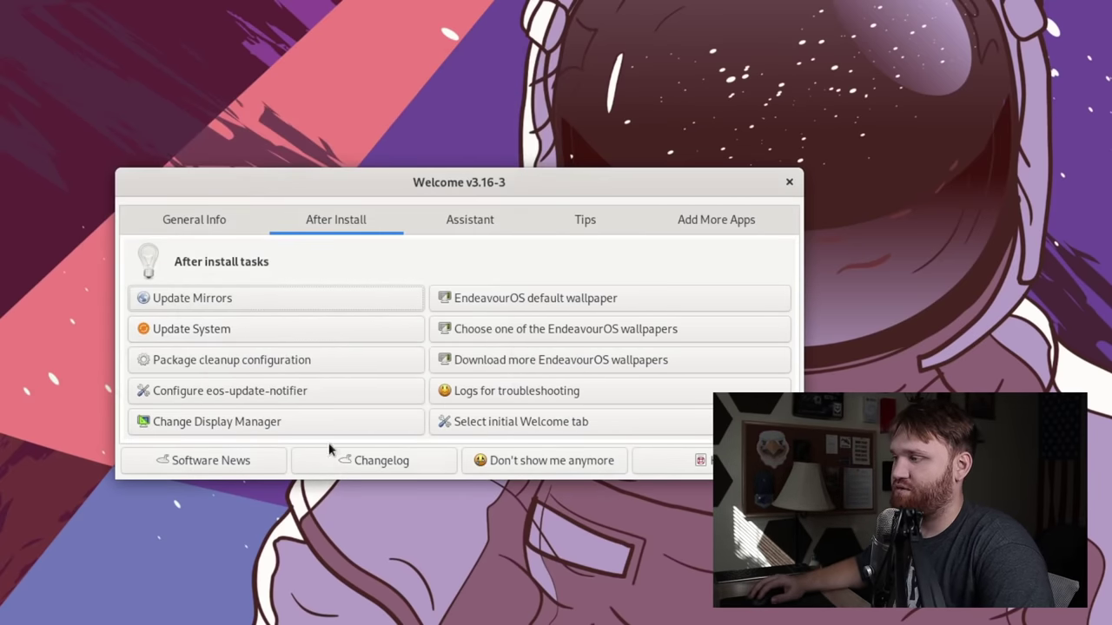
# Configure package cache cleanup to run weekly and keep 3 package versions, authenticating with the account password.
pyautogui.click(242, 370)
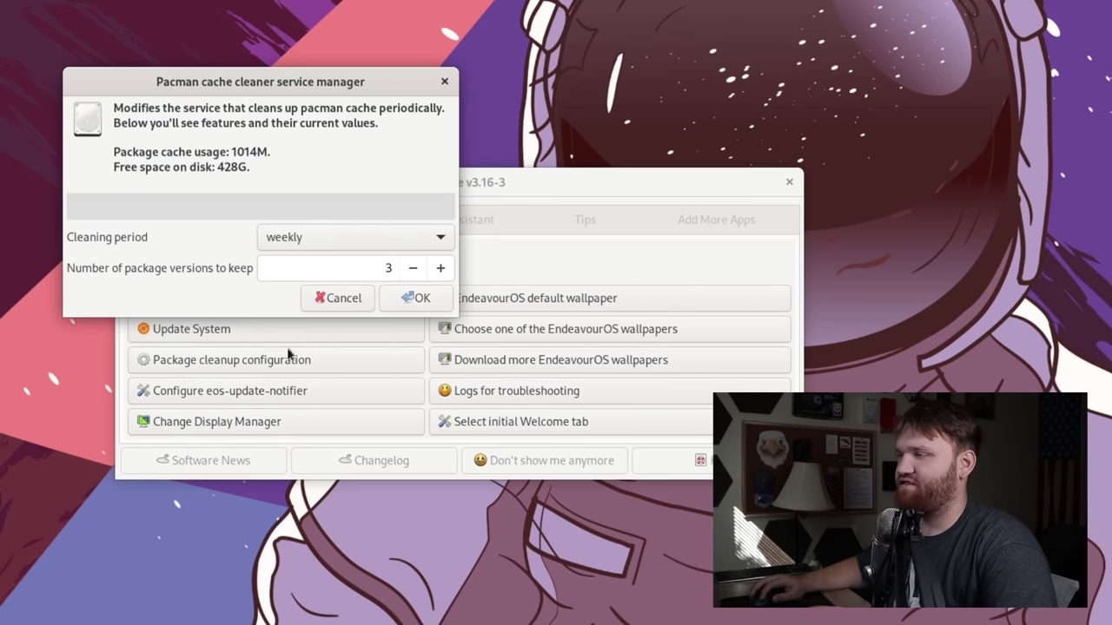
pyautogui.click(413, 296)
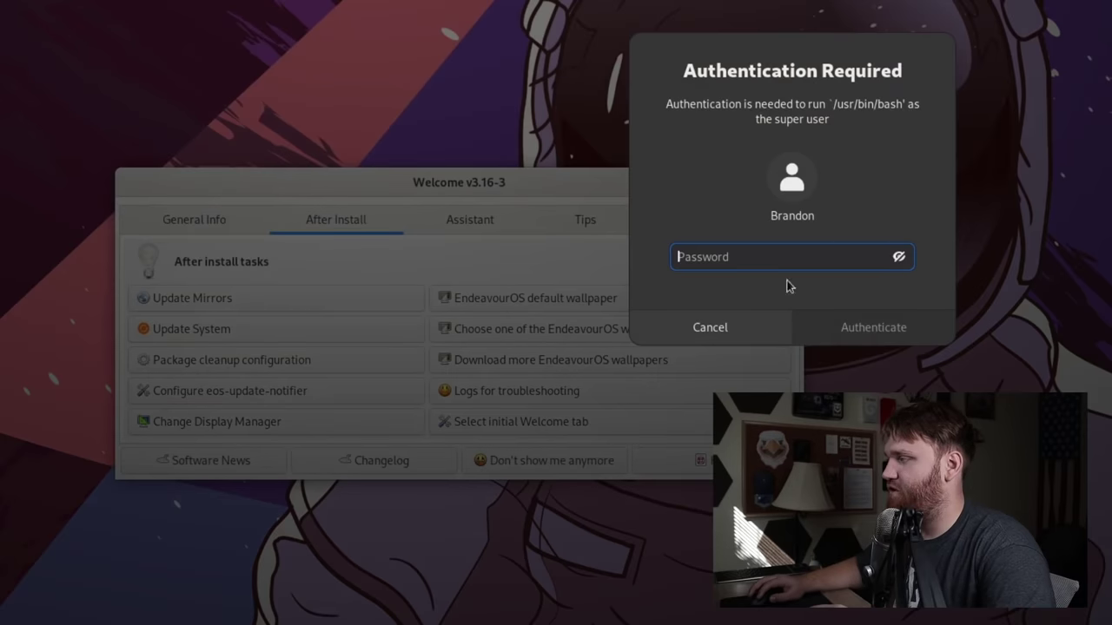
pyautogui.write('•••••••')
pyautogui.press('Return')
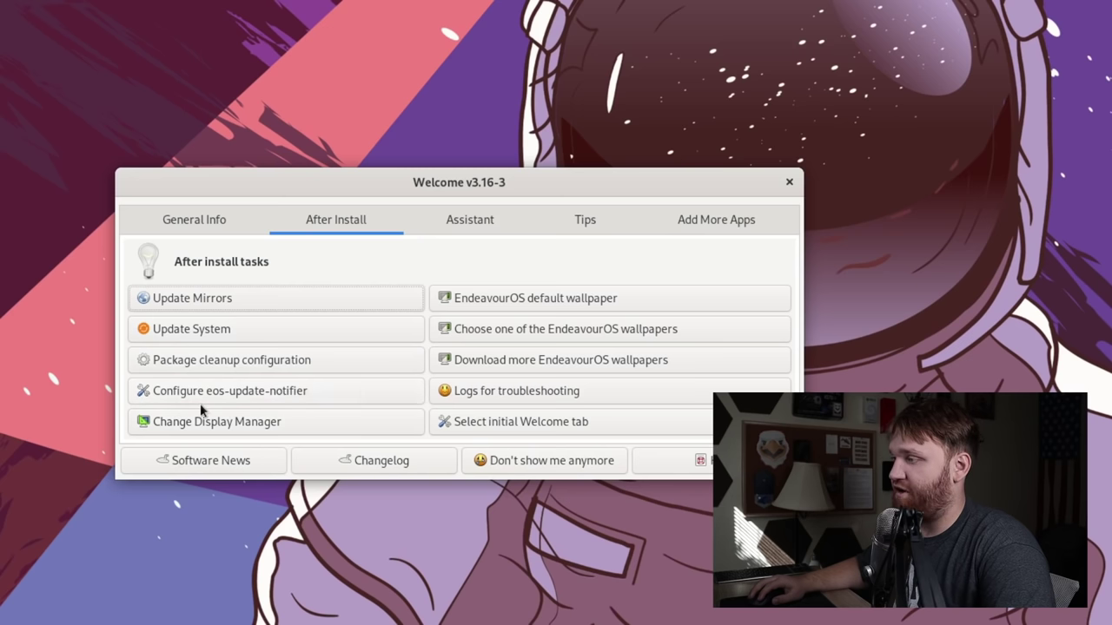
# Look over the available display managers, then close the selection dialog without changing gdm.
pyautogui.click(288, 425)
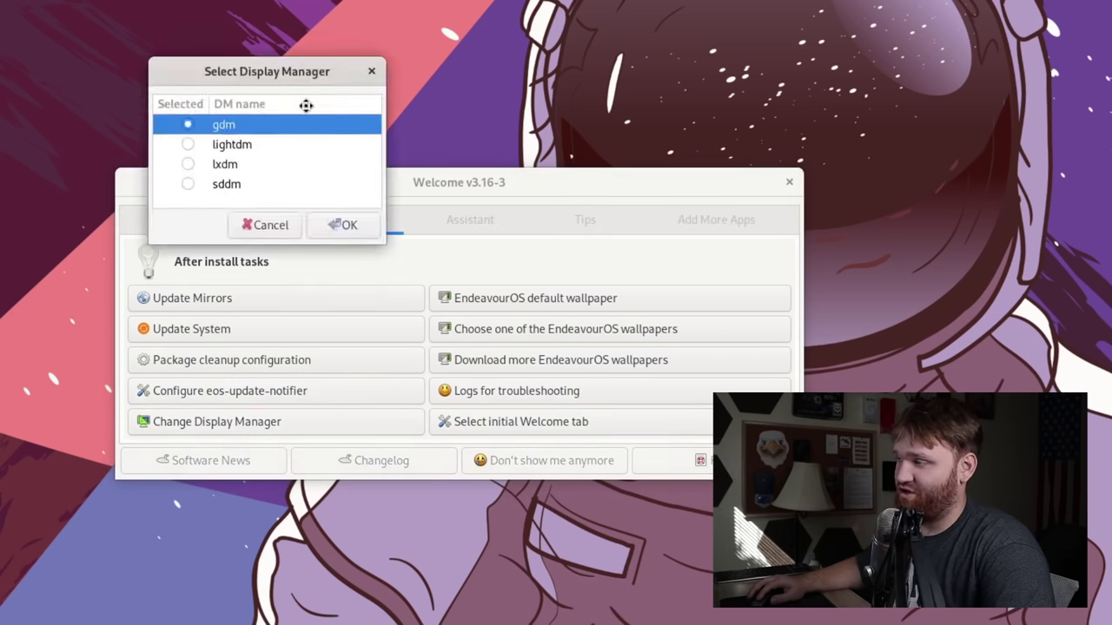
pyautogui.moveTo(322, 132); pyautogui.dragTo(173, 87)
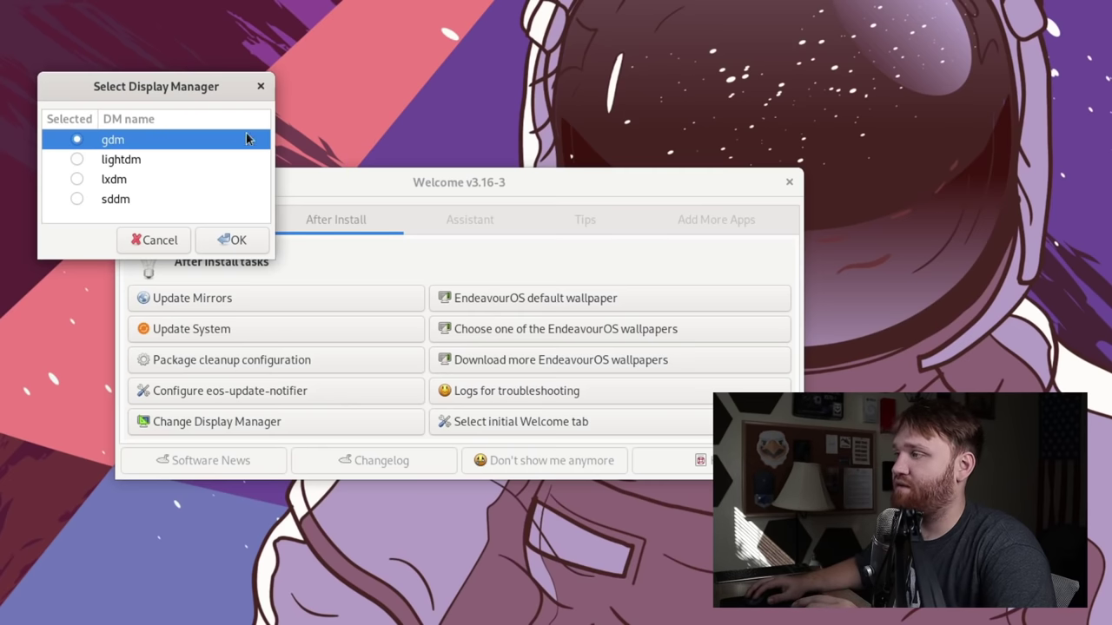
pyautogui.click(261, 86)
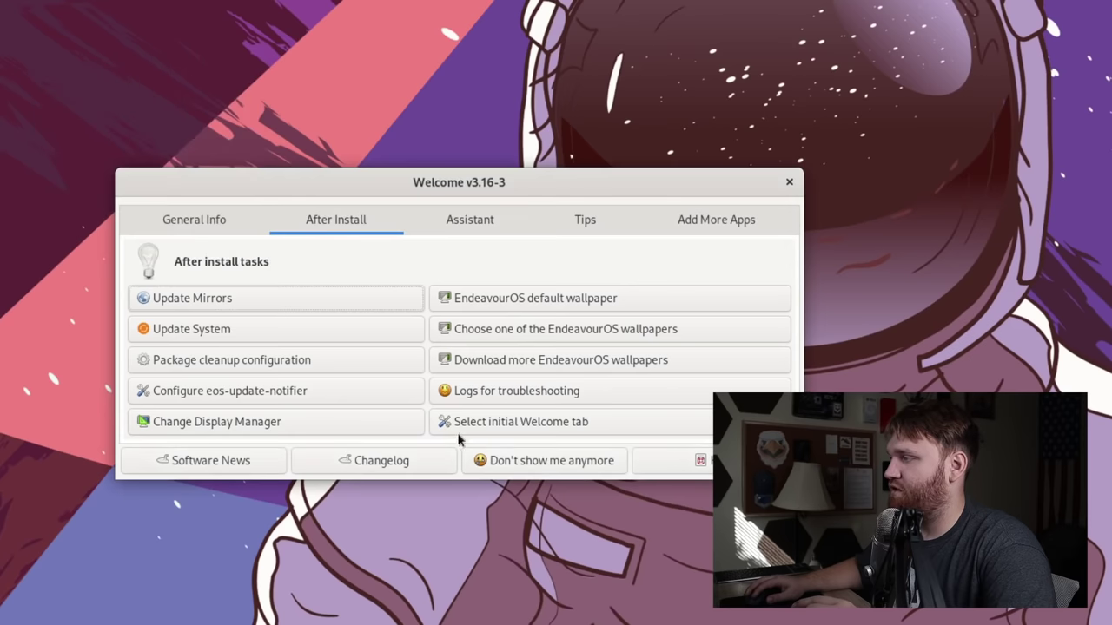
# Apply the EndeavourOS default wallpaper and shift the Welcome window to show the desktop.
pyautogui.click(532, 299)
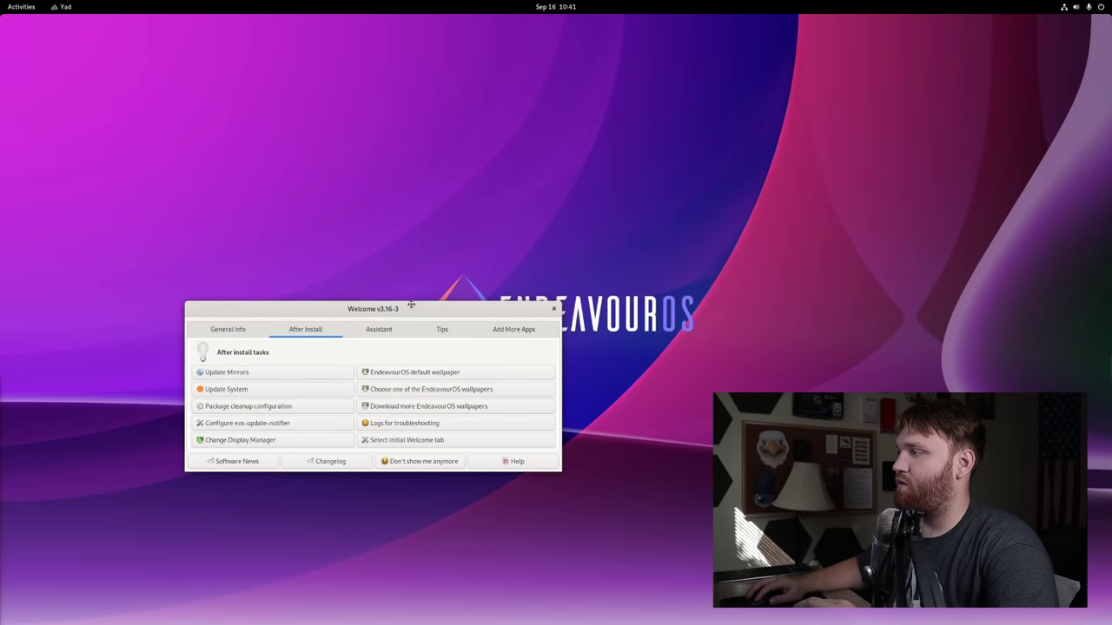
pyautogui.moveTo(411, 305)
pyautogui.mouseDown()
pyautogui.moveTo(400, 422)
pyautogui.moveTo(409, 319)
pyautogui.mouseUp()
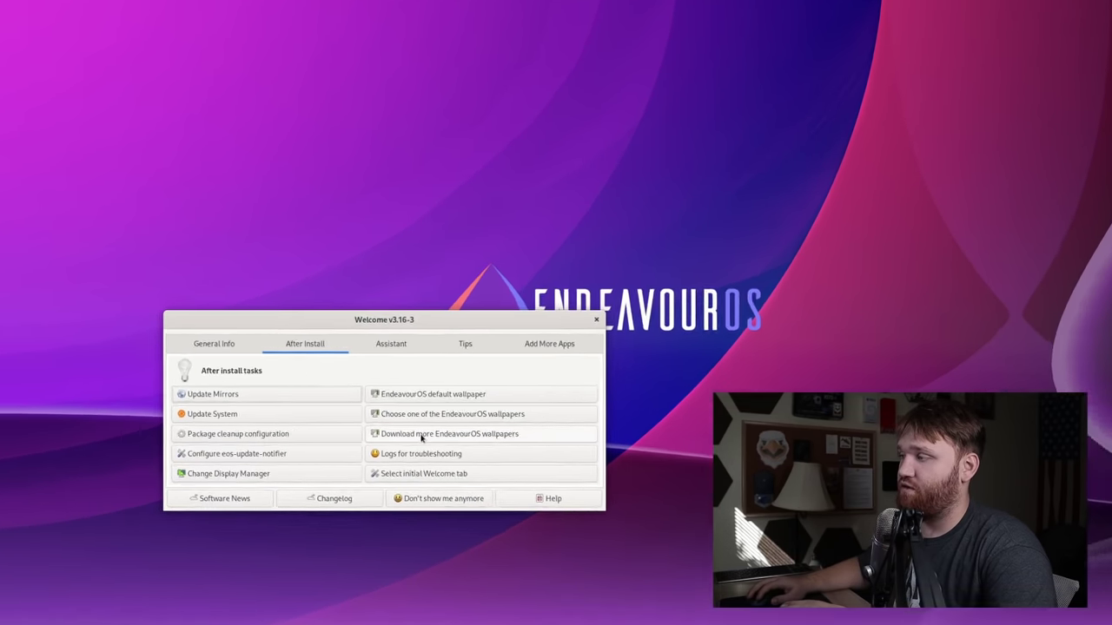
# Start downloading more EndeavourOS wallpapers and abandon the download at the root password request.
pyautogui.click(404, 419)
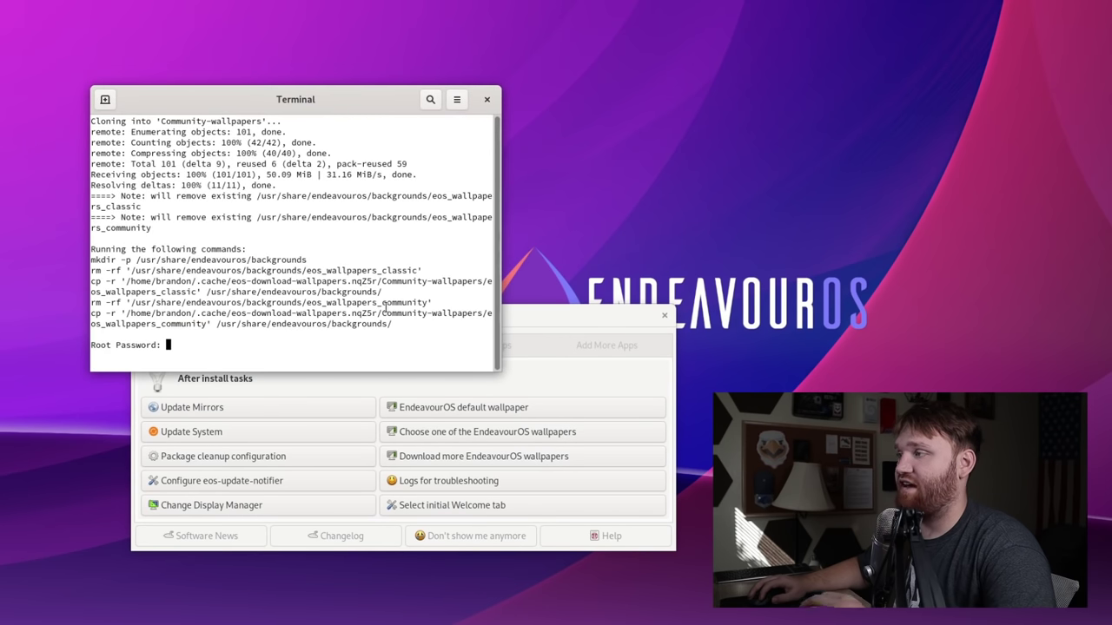
pyautogui.click(486, 101)
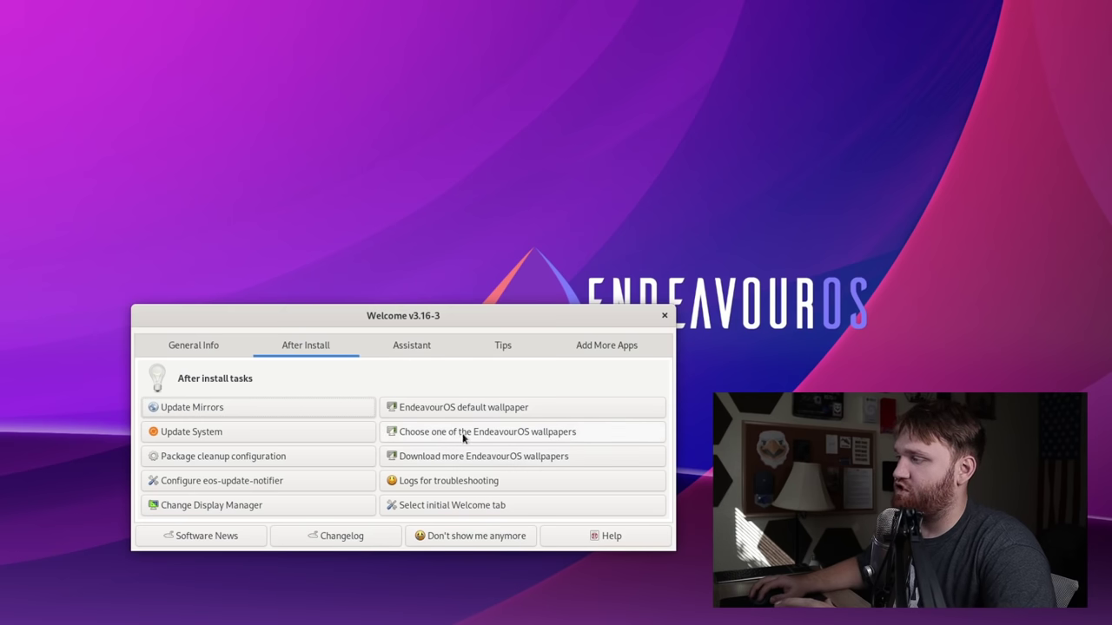
# Open the EndeavourOS wallpaper file chooser and look through the pictures in the desktop Background settings.
pyautogui.click(508, 437)
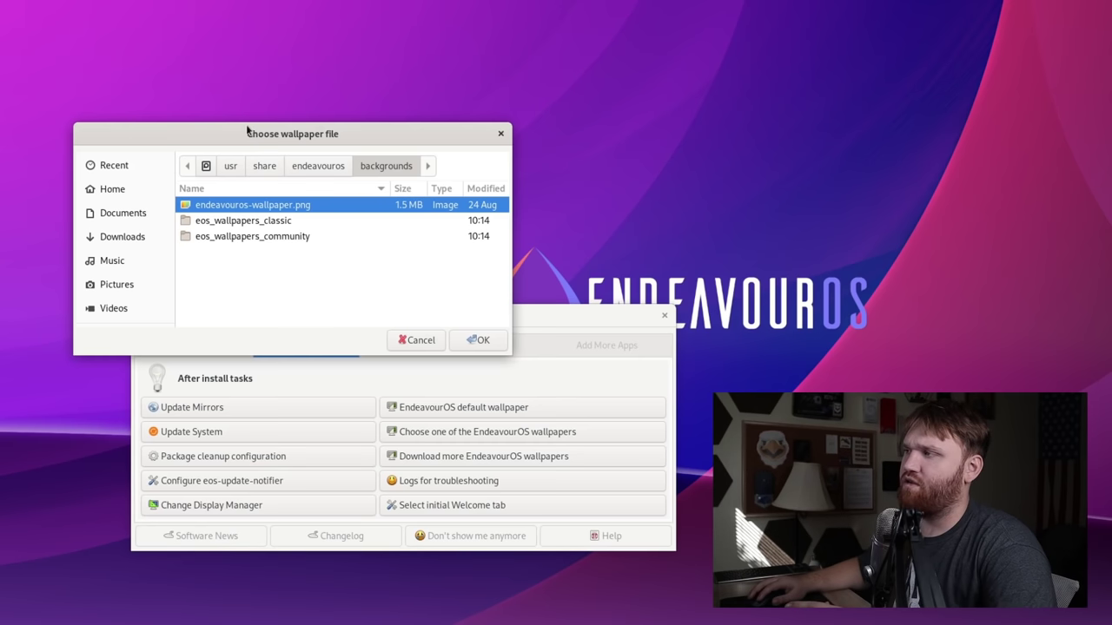
pyautogui.moveTo(249, 133); pyautogui.dragTo(212, 180)
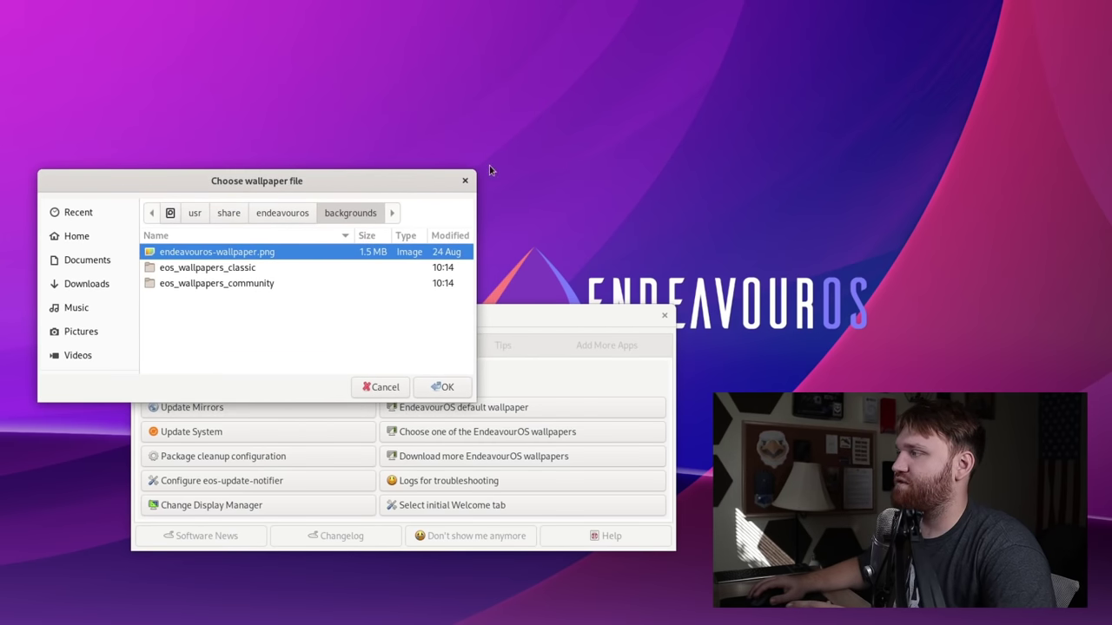
pyautogui.rightClick(521, 226)
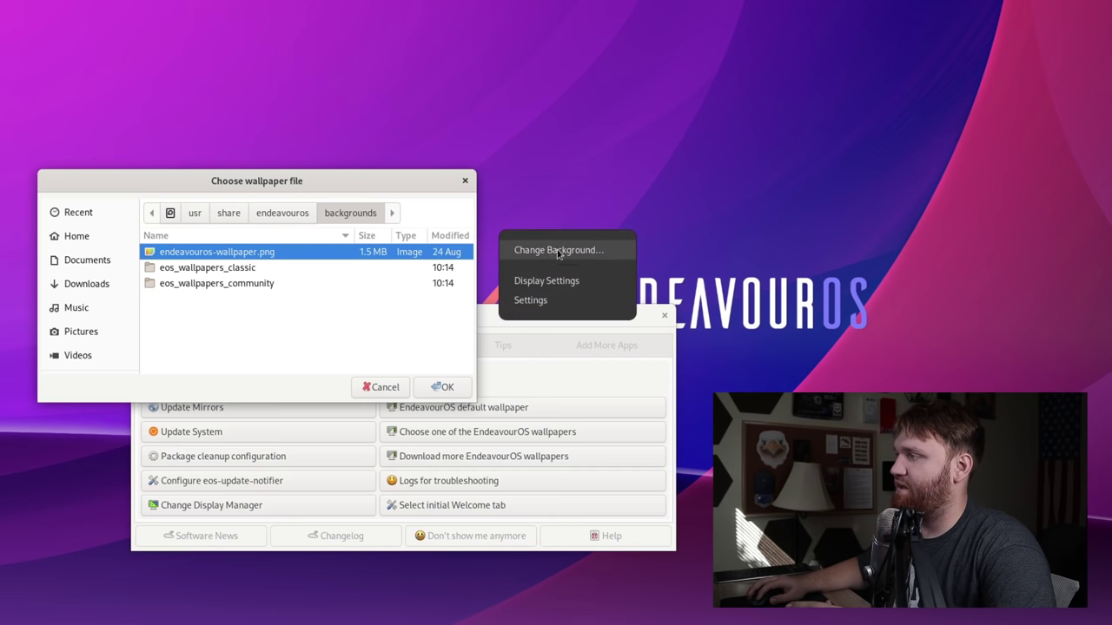
pyautogui.click(556, 250)
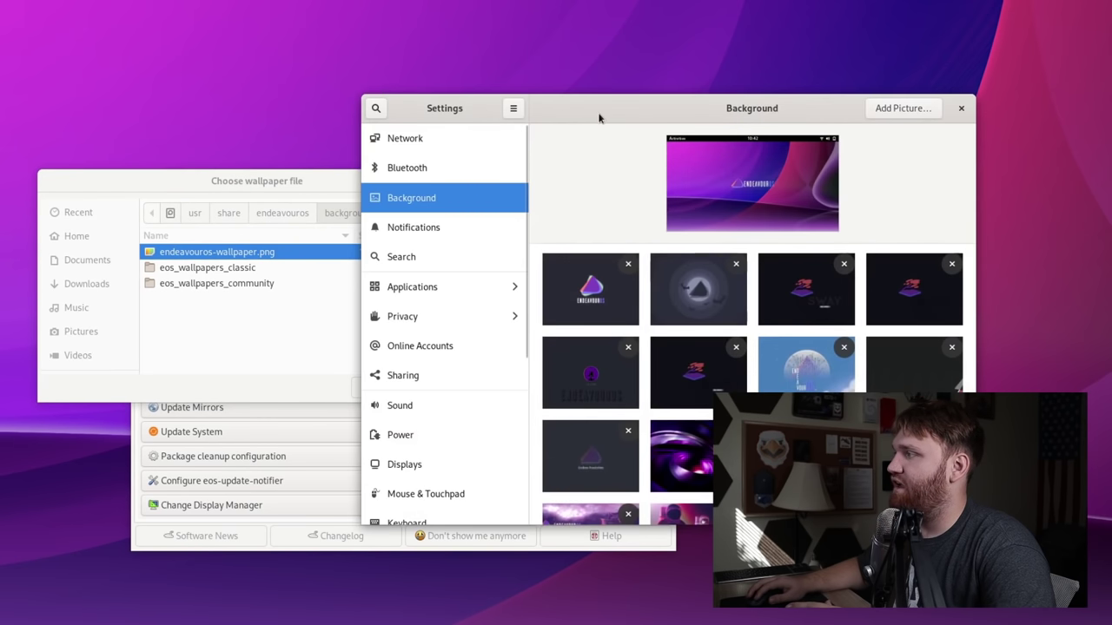
pyautogui.moveTo(600, 113); pyautogui.dragTo(487, 54)
pyautogui.scroll(-15, 650, 366)
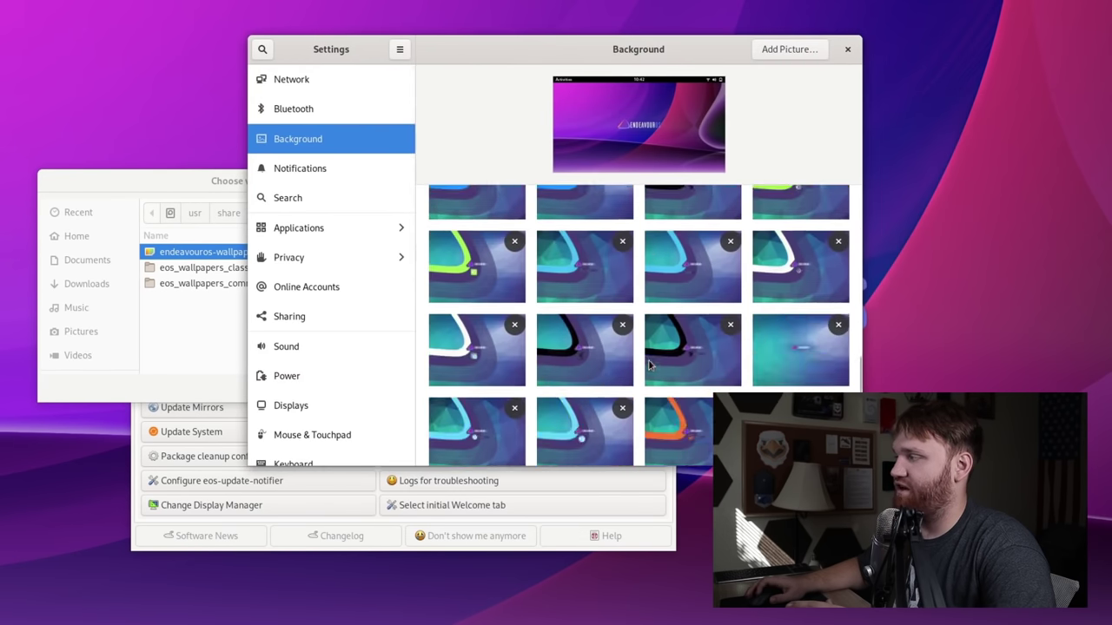
pyautogui.scroll(5, 641, 387)
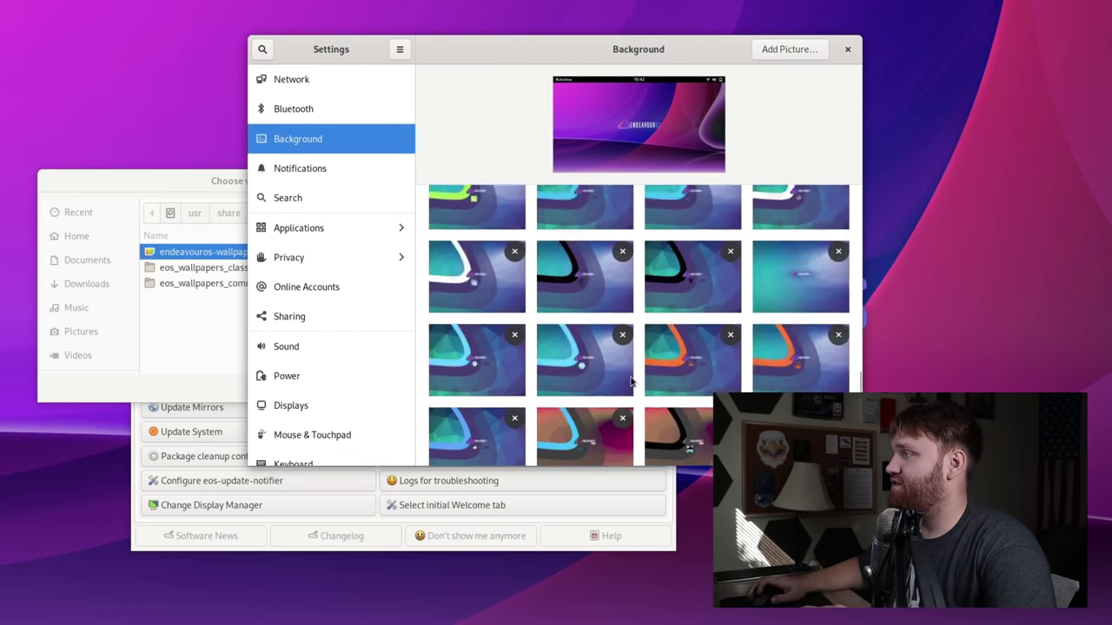
pyautogui.scroll(5, 639, 386)
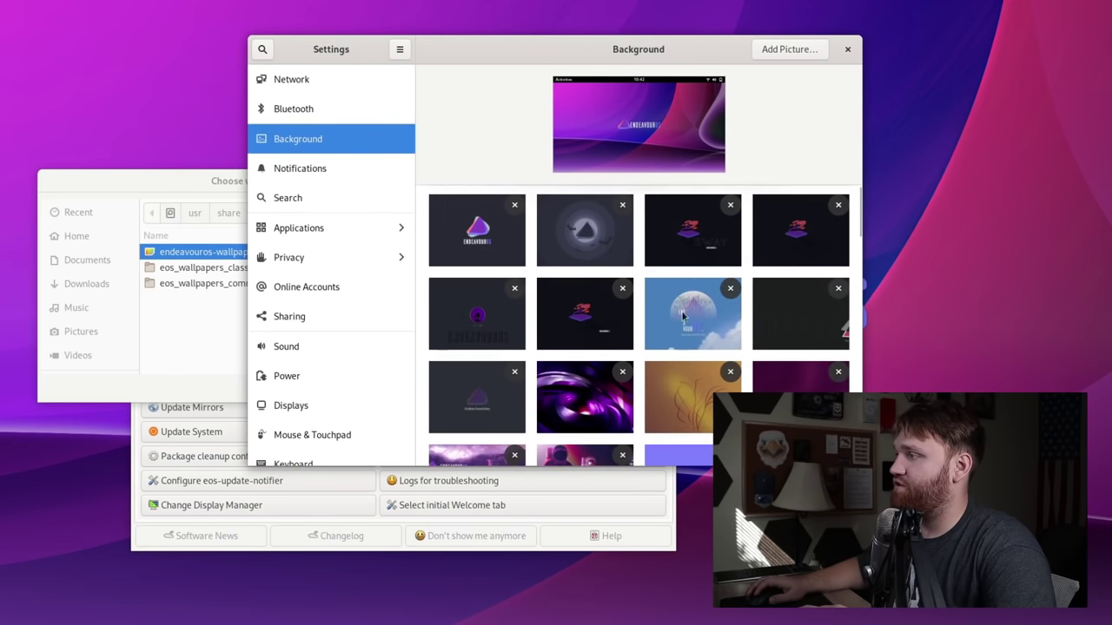
# Start adding a background picture and open the folder /usr/share/endeavouros/backgrounds in the picture chooser.
pyautogui.click(801, 52)
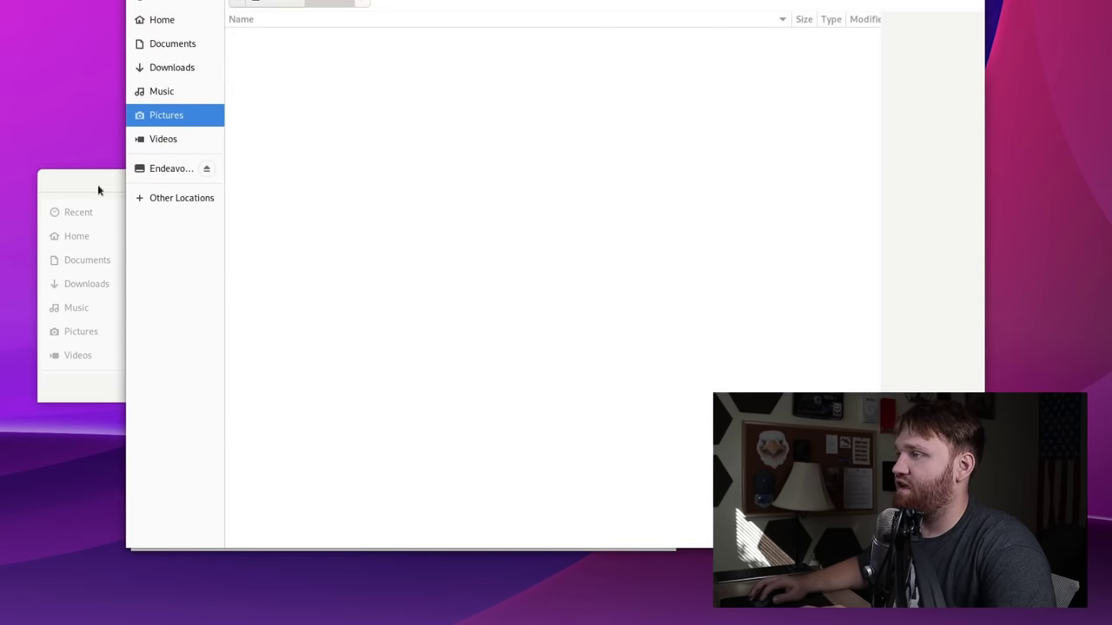
pyautogui.moveTo(99, 186); pyautogui.dragTo(11, 260)
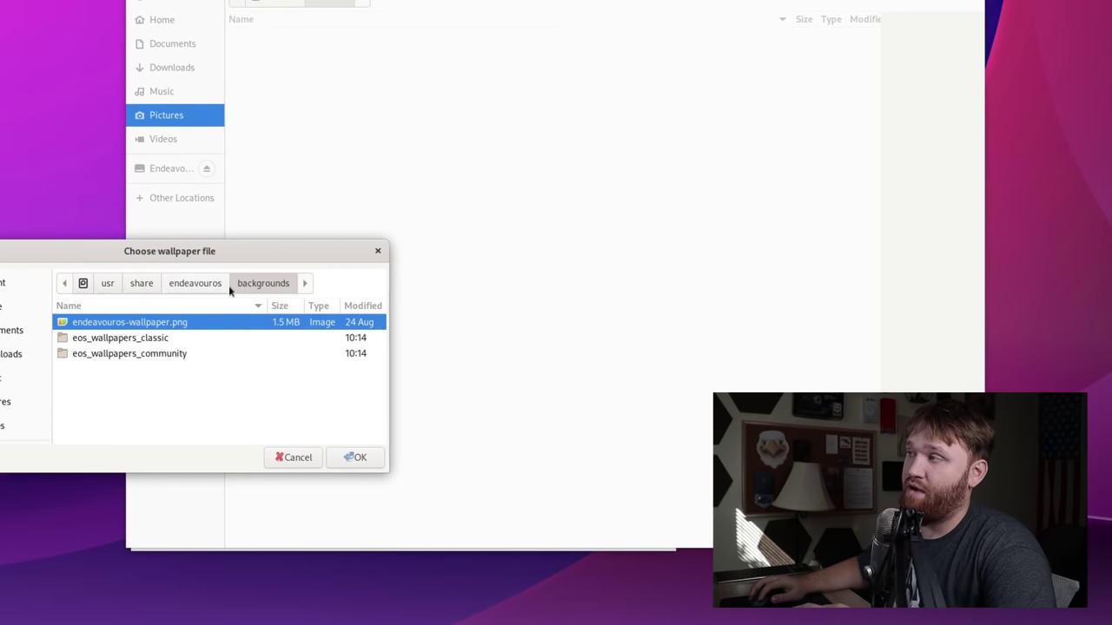
pyautogui.click(233, 24)
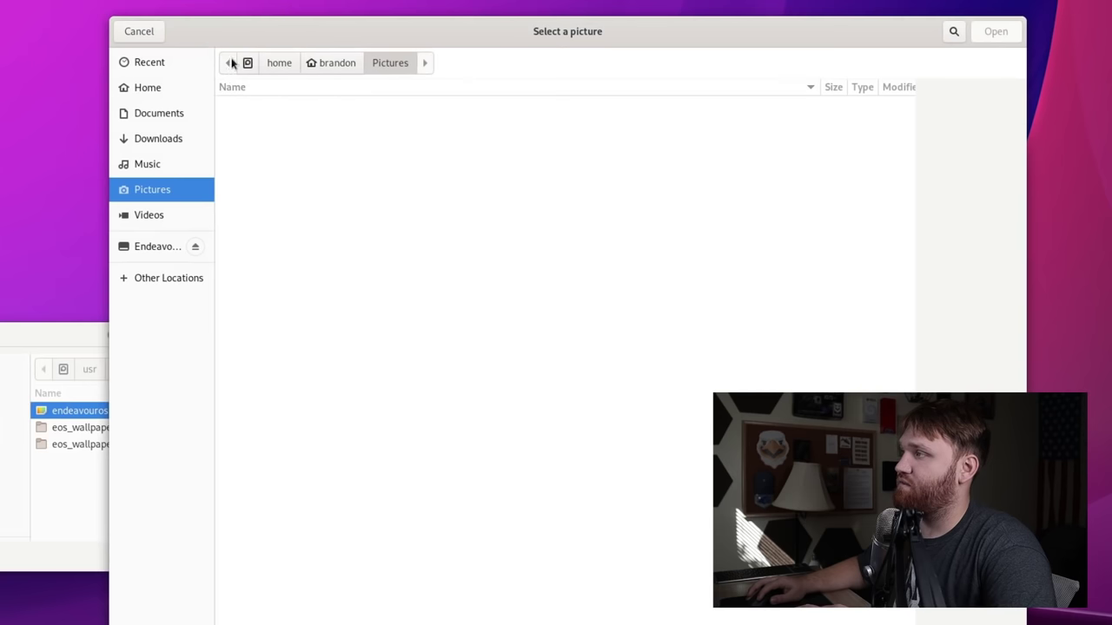
pyautogui.click(247, 64)
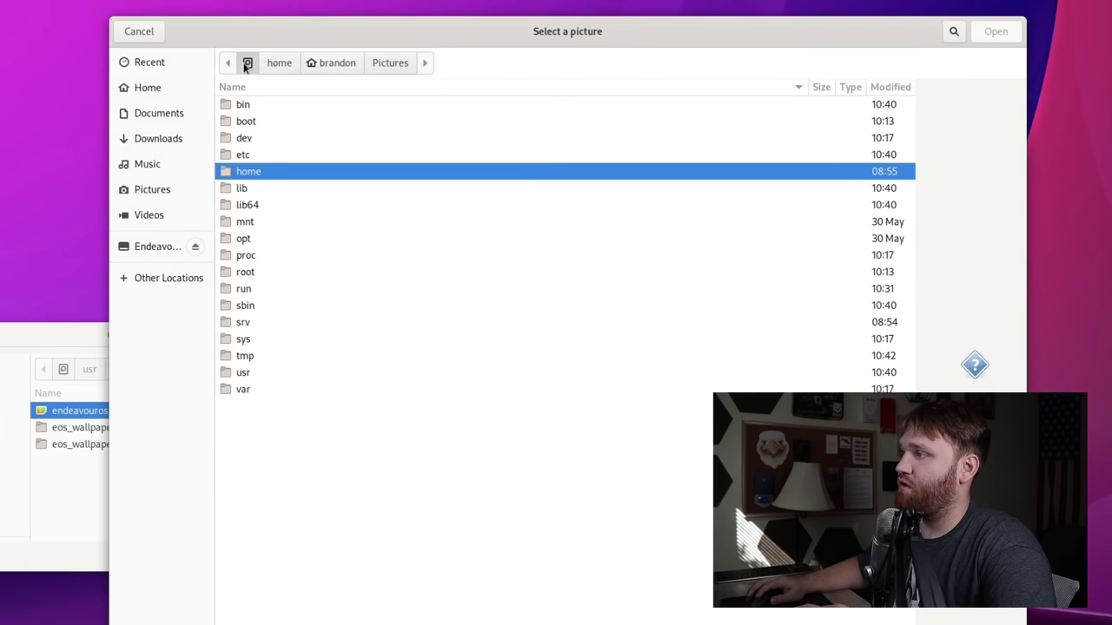
pyautogui.doubleClick(240, 373)
pyautogui.doubleClick(229, 223)
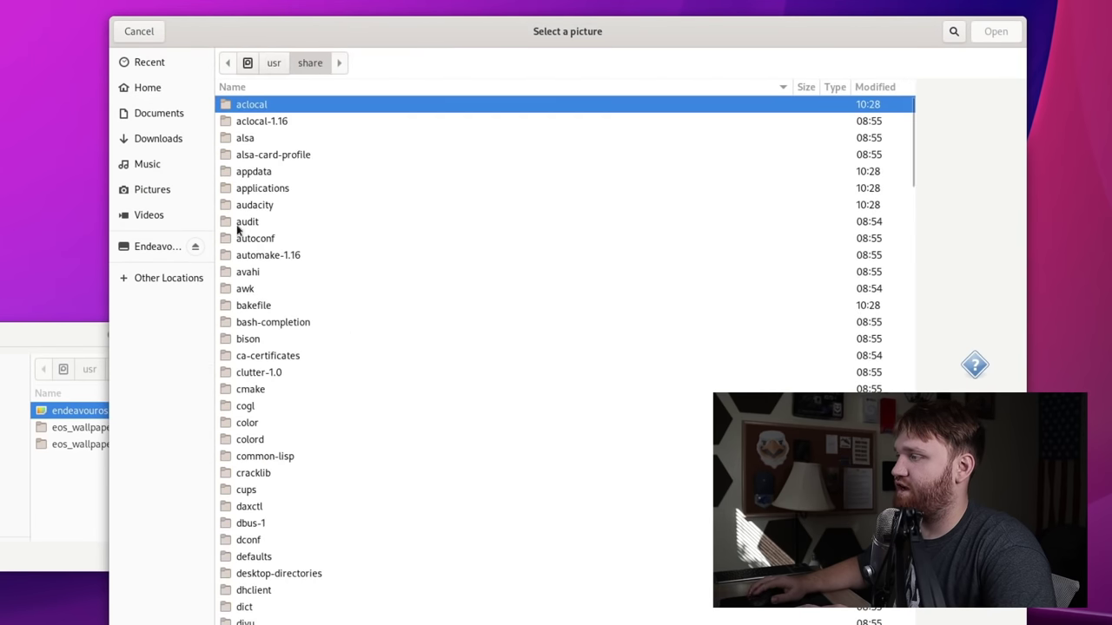
pyautogui.scroll(-5, 330, 422)
pyautogui.click(245, 564)
pyautogui.doubleClick(245, 565)
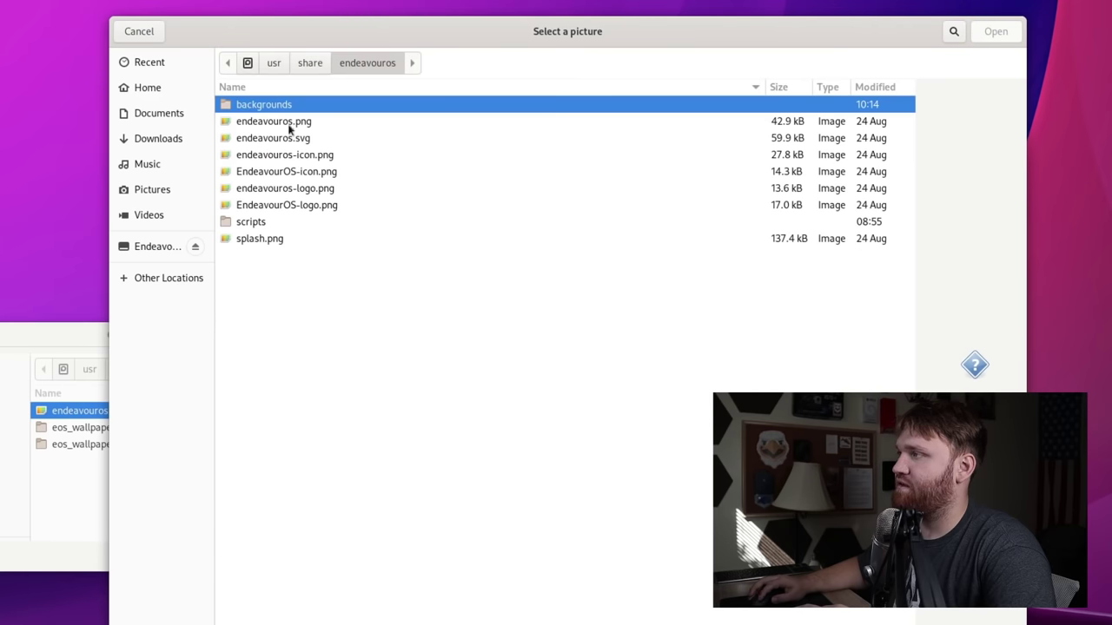
pyautogui.doubleClick(256, 104)
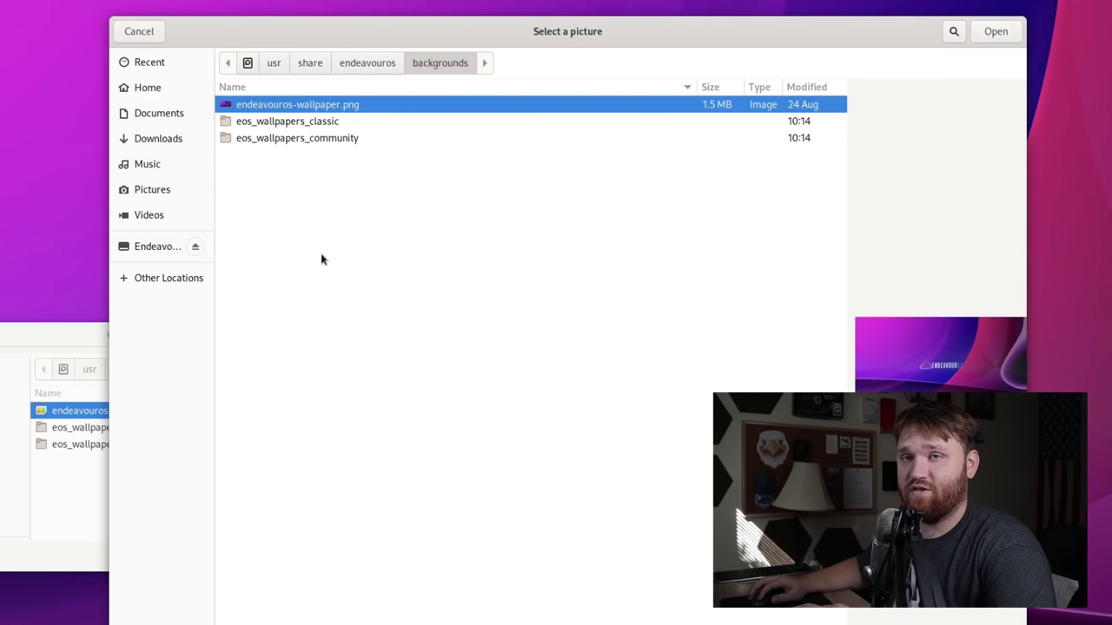
# Open the eos_wallpapers_classic folder and select all its pictures, from arm_endeavouros_budgie.png to endeavouros_xfce4_original.png.
pyautogui.click(300, 125)
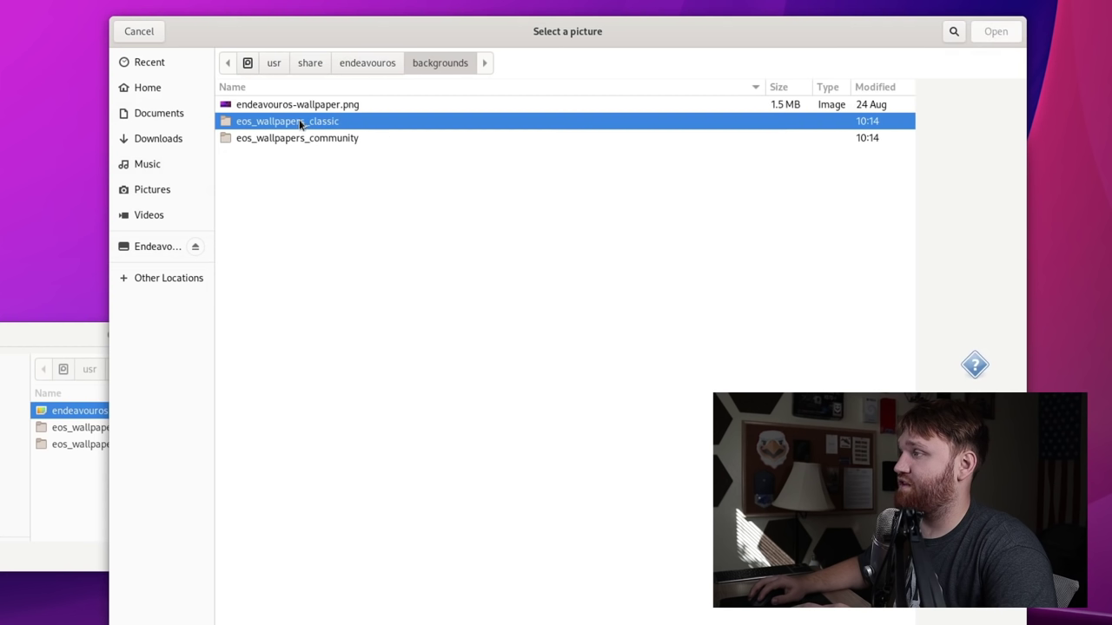
pyautogui.doubleClick(304, 126)
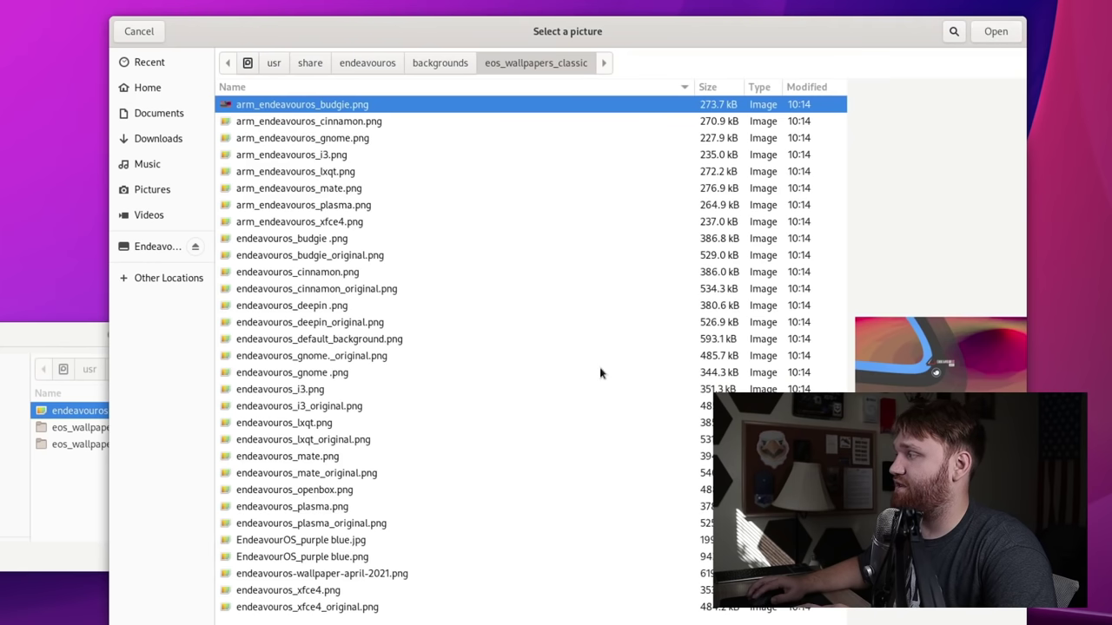
pyautogui.keyDown('shift'); pyautogui.click(388, 608); pyautogui.keyUp('shift')
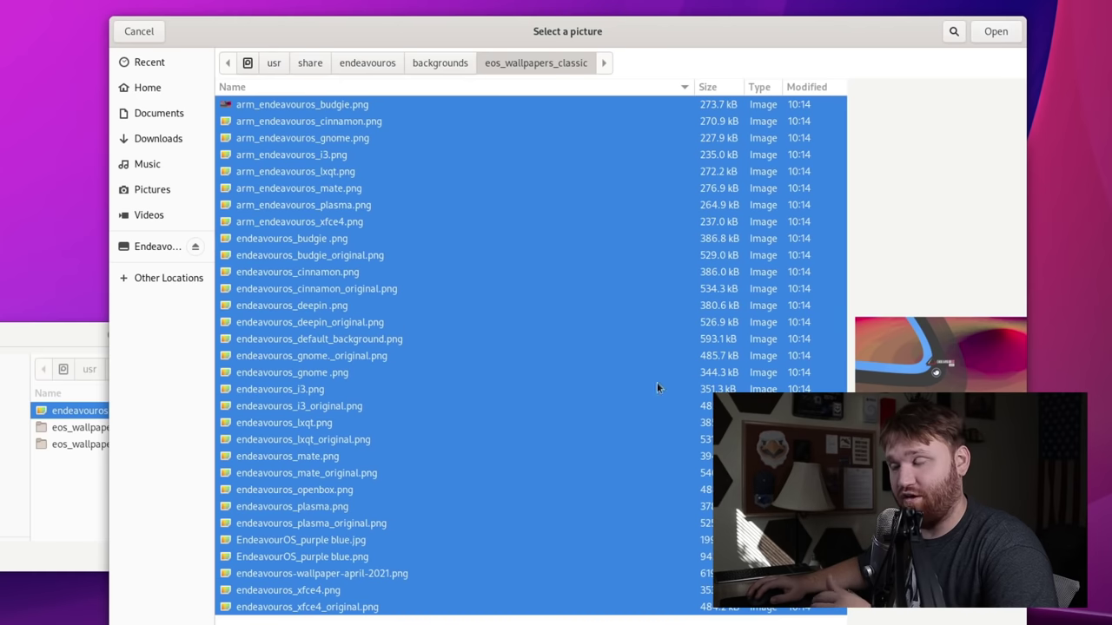
# Switch to the eos_wallpapers_community folder and select all the pictures in it.
pyautogui.click(437, 62)
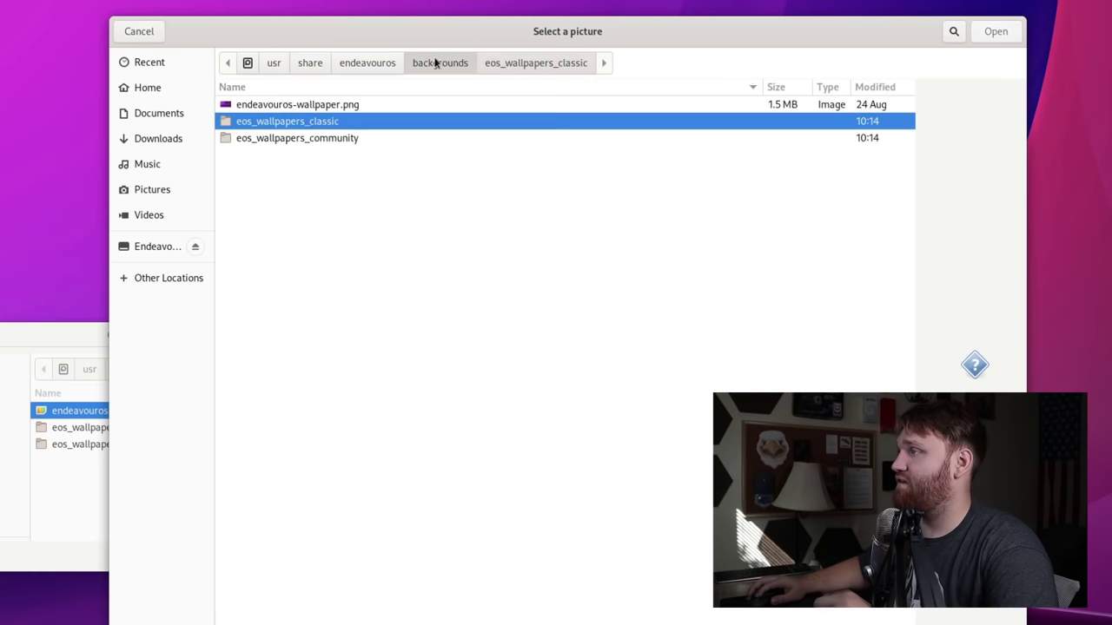
pyautogui.doubleClick(301, 139)
pyautogui.scroll(-1, 425, 538)
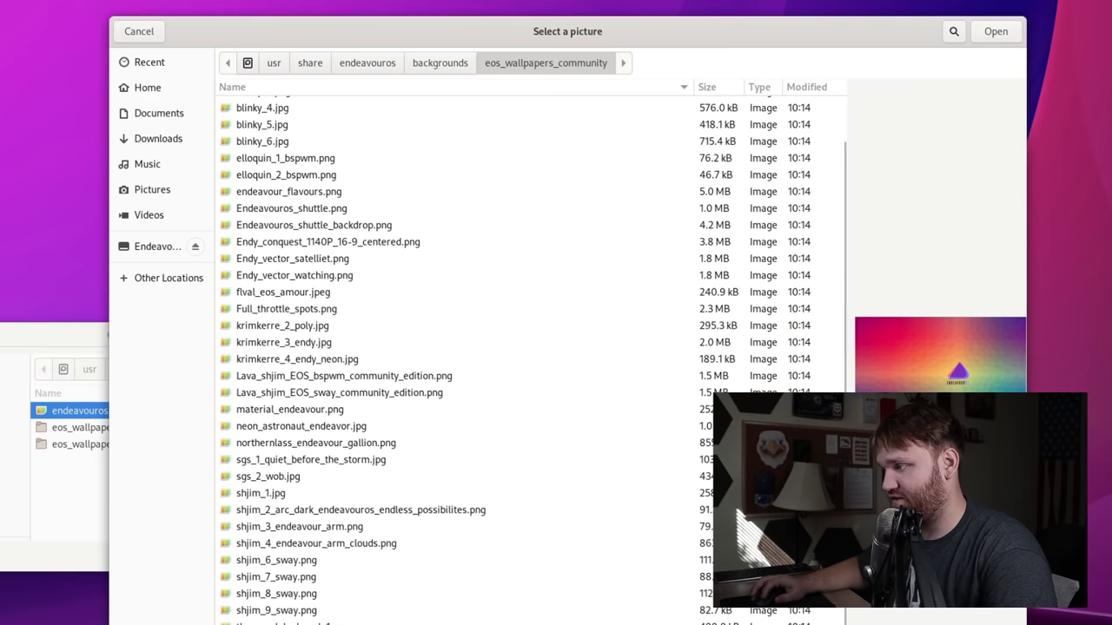
pyautogui.hotkey('ctrl', 'a')
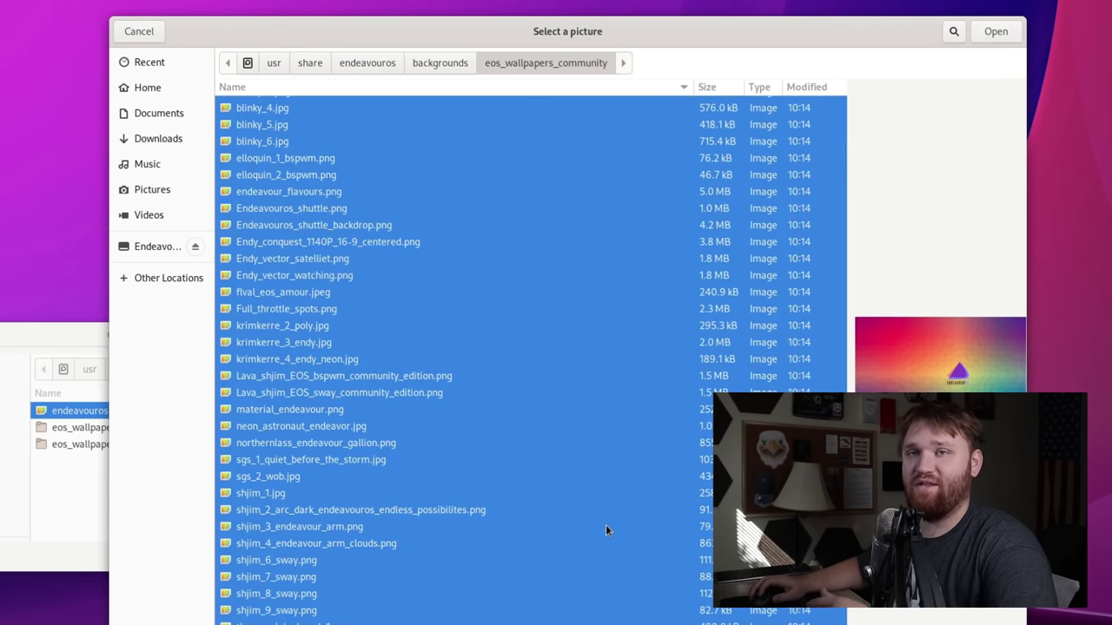
# Return to the backgrounds folder and add endeavouros-wallpaper.png to the background pictures.
pyautogui.click(456, 66)
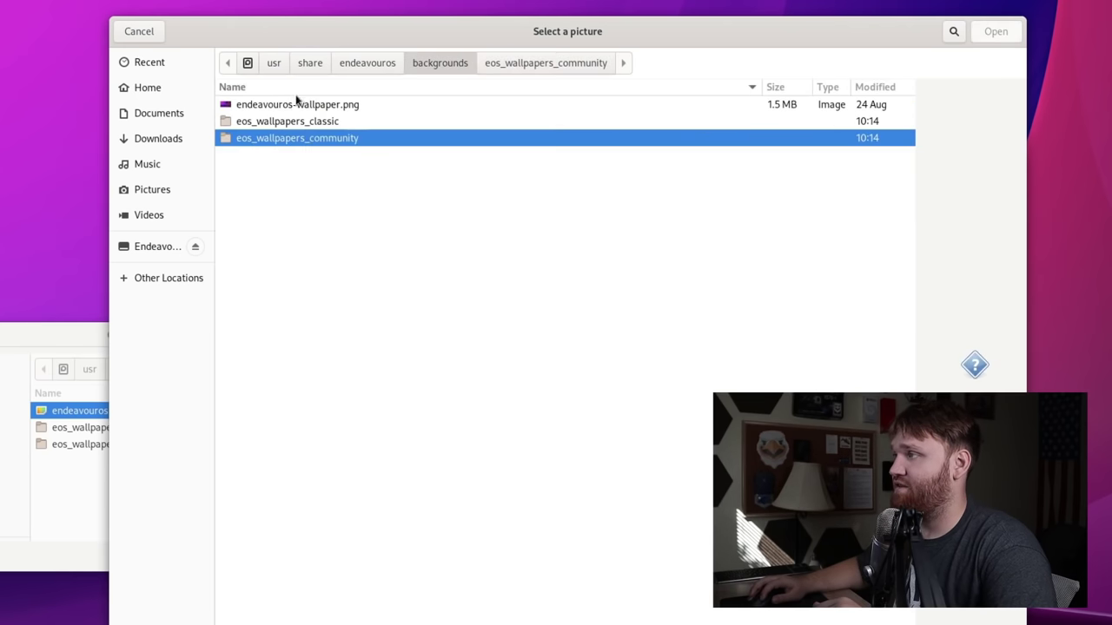
pyautogui.click(536, 106)
pyautogui.click(997, 32)
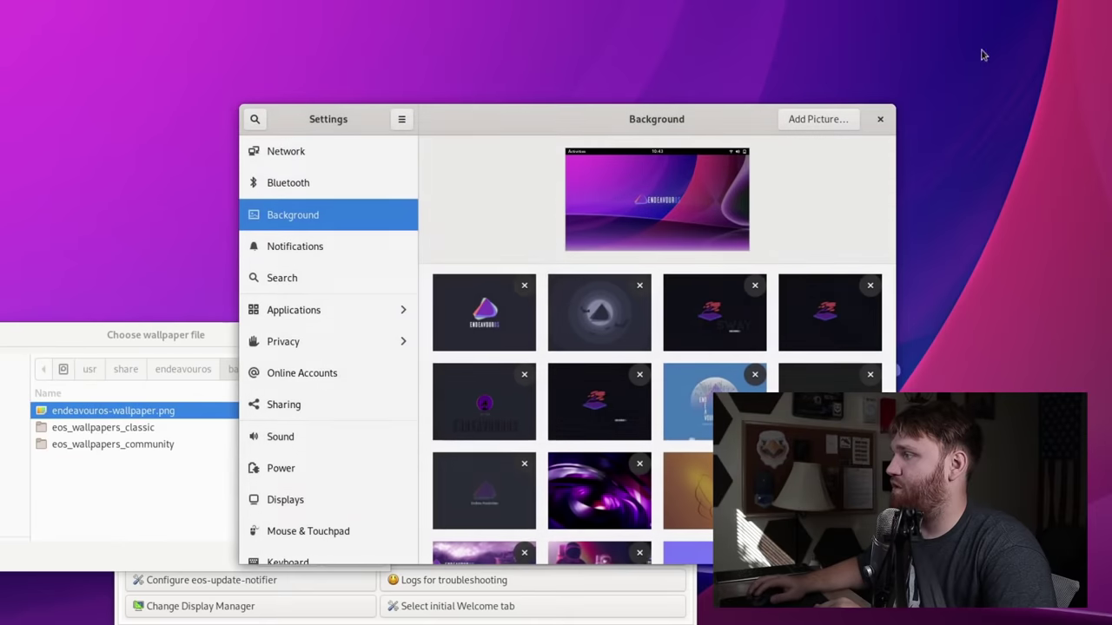
# Set the illustrated purple astronaut portrait as the desktop background and close the Settings and wallpaper chooser windows.
pyautogui.scroll(-5, 660, 409)
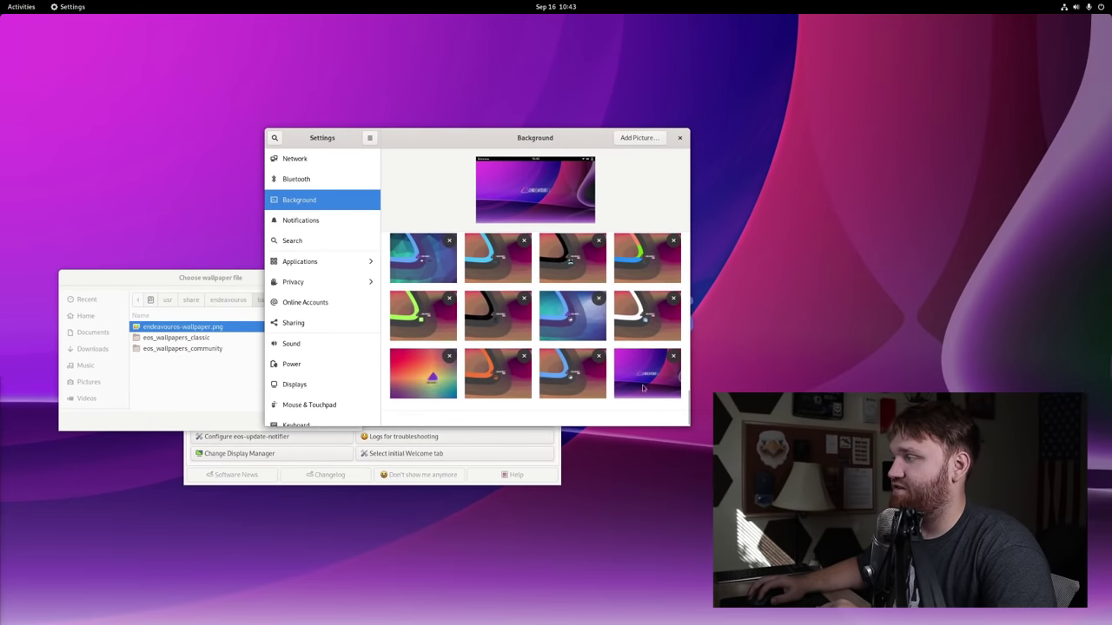
pyautogui.scroll(-10, 637, 377)
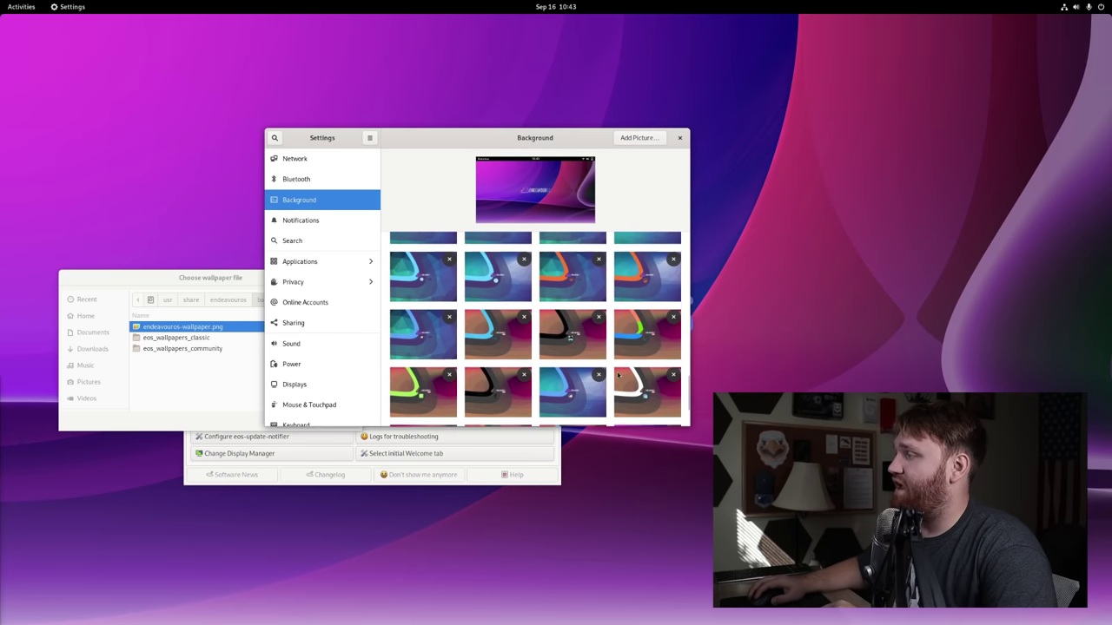
pyautogui.scroll(1, 618, 375)
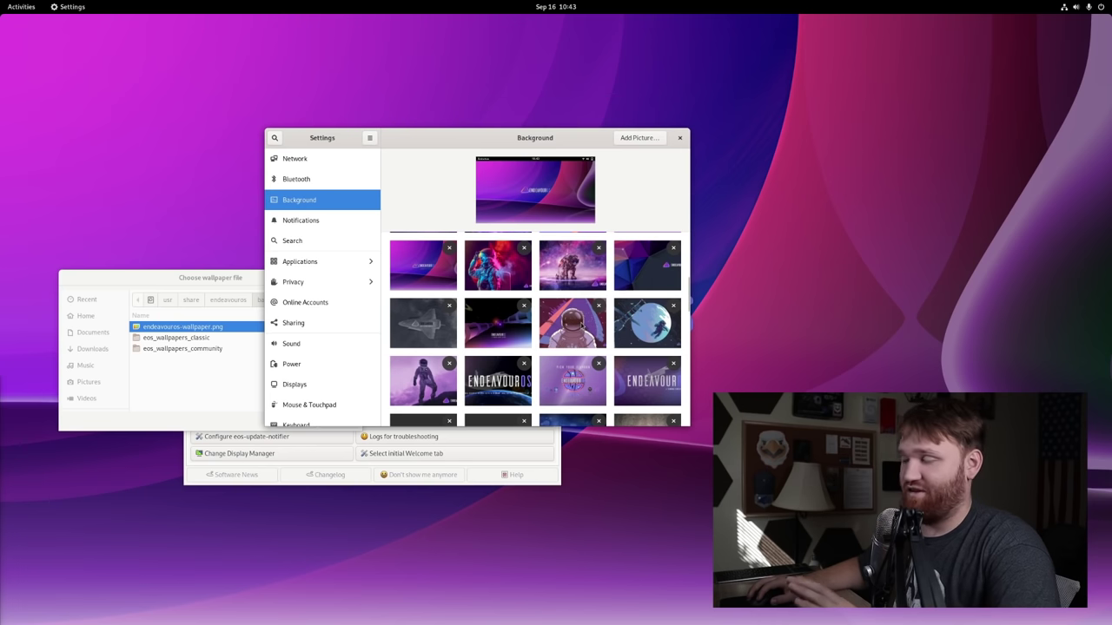
pyautogui.click(647, 323)
pyautogui.moveTo(556, 141); pyautogui.dragTo(483, 188)
pyautogui.click(550, 365)
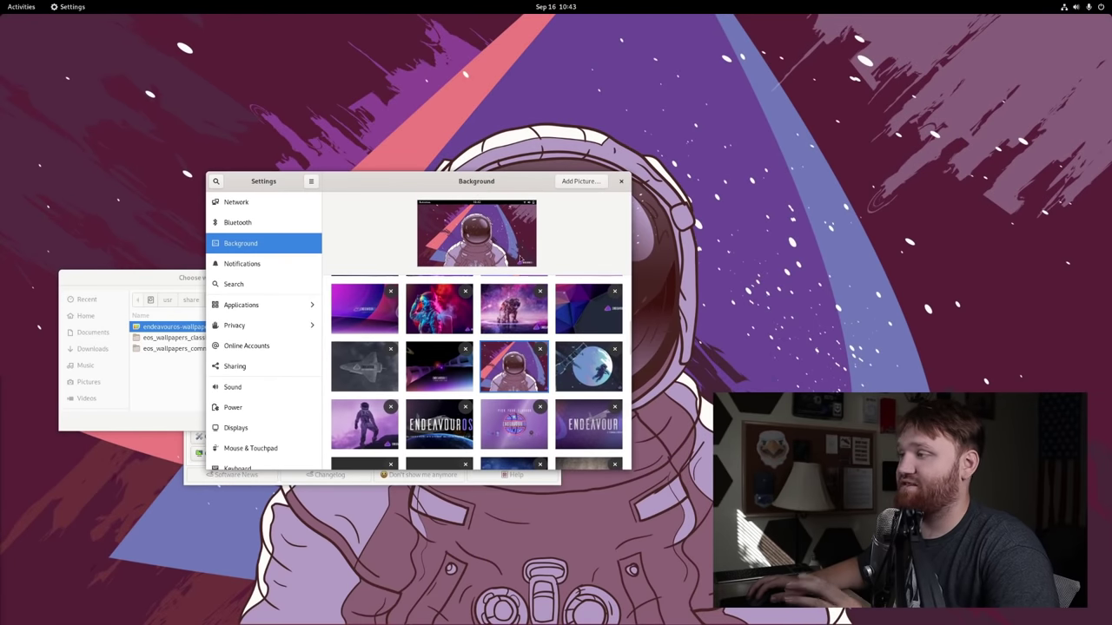
pyautogui.click(620, 182)
pyautogui.click(354, 279)
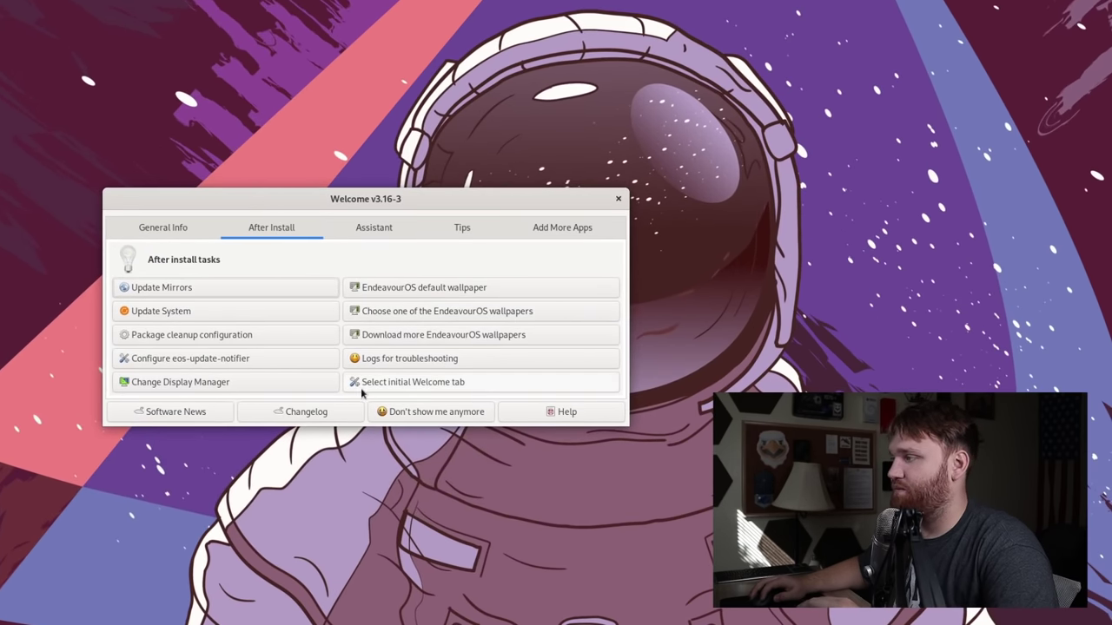
# Review the Welcome app's general information and assistant tools, and browse all Arch packages on archlinux.org.
pyautogui.click(202, 221)
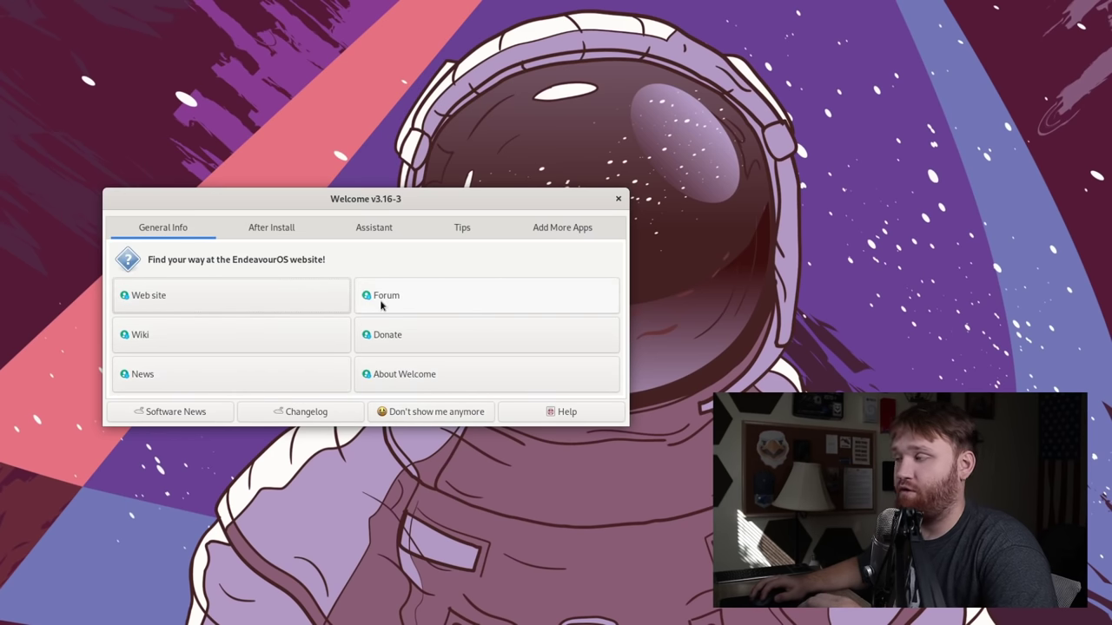
pyautogui.click(382, 227)
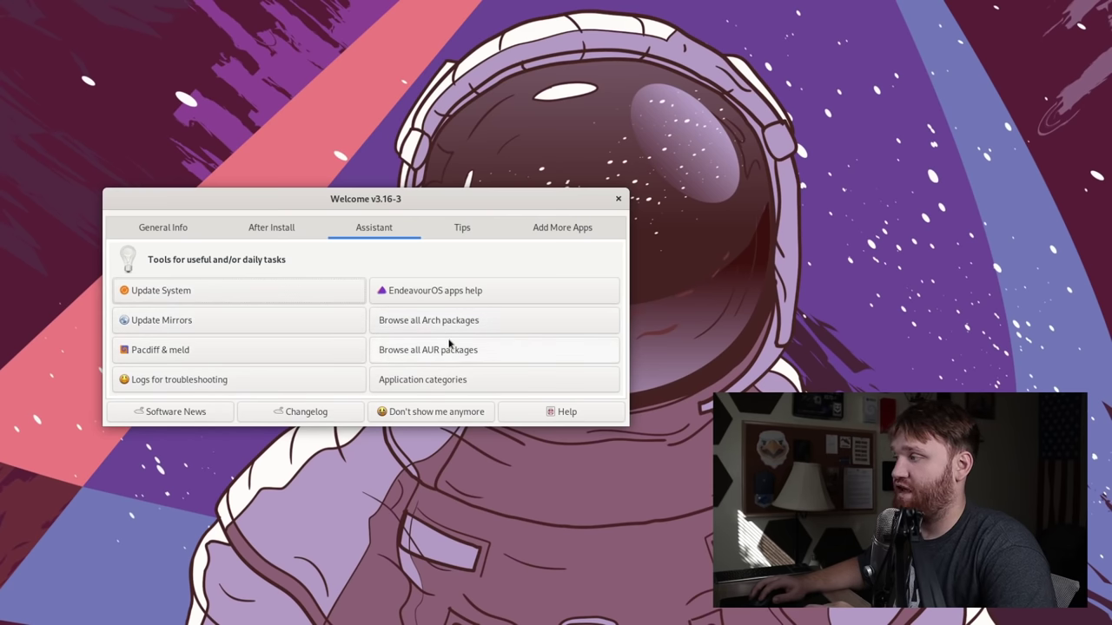
pyautogui.click(432, 320)
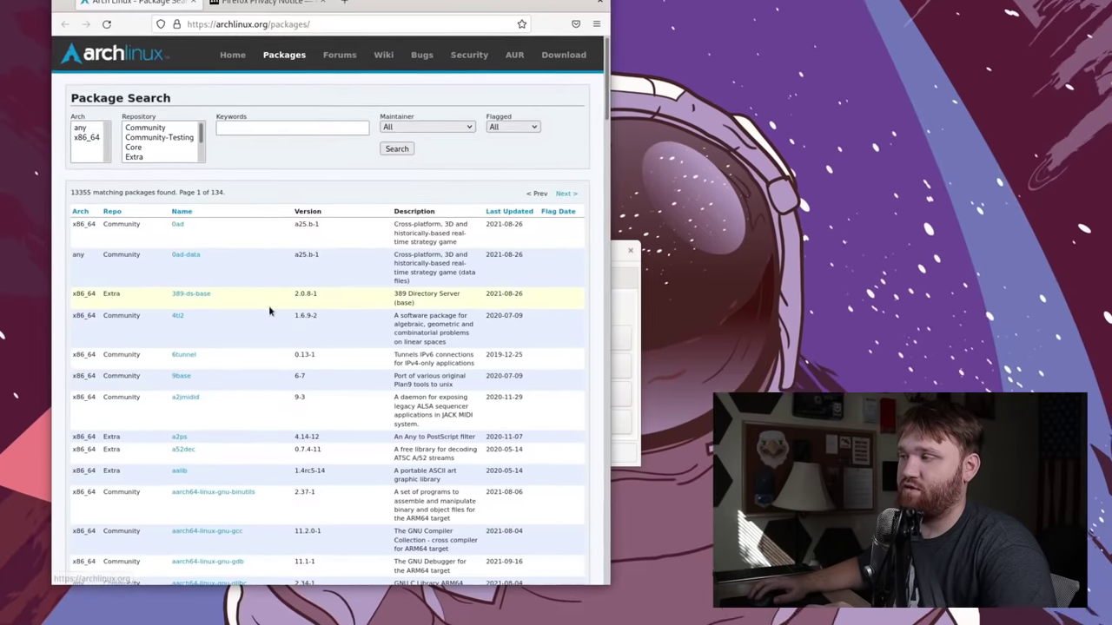
pyautogui.scroll(-10, 284, 333)
pyautogui.scroll(-8, 284, 333)
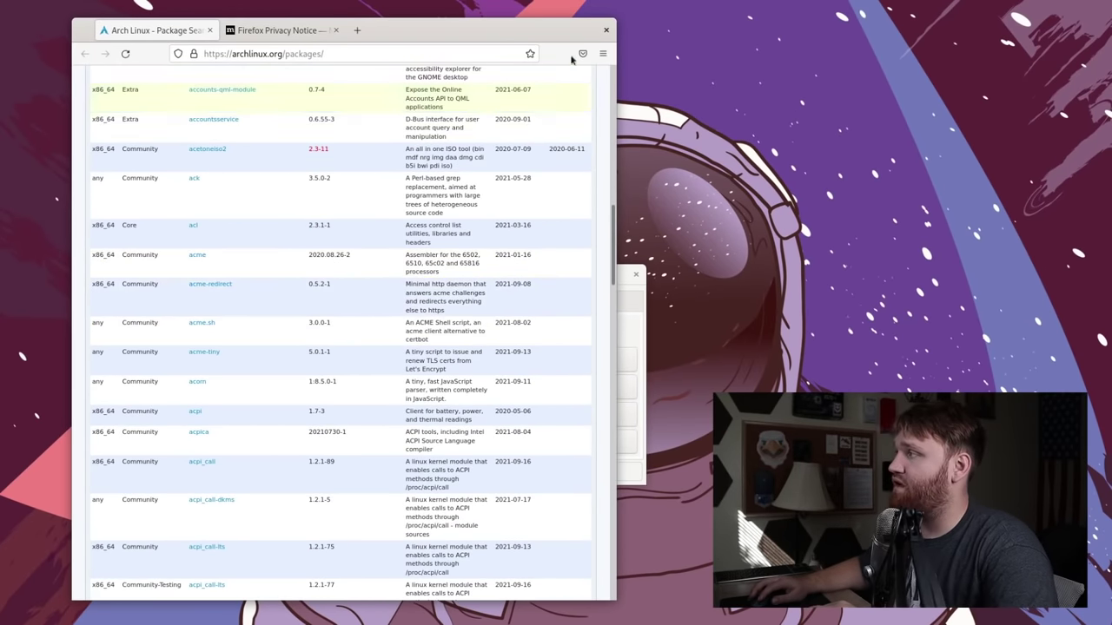
pyautogui.click(608, 31)
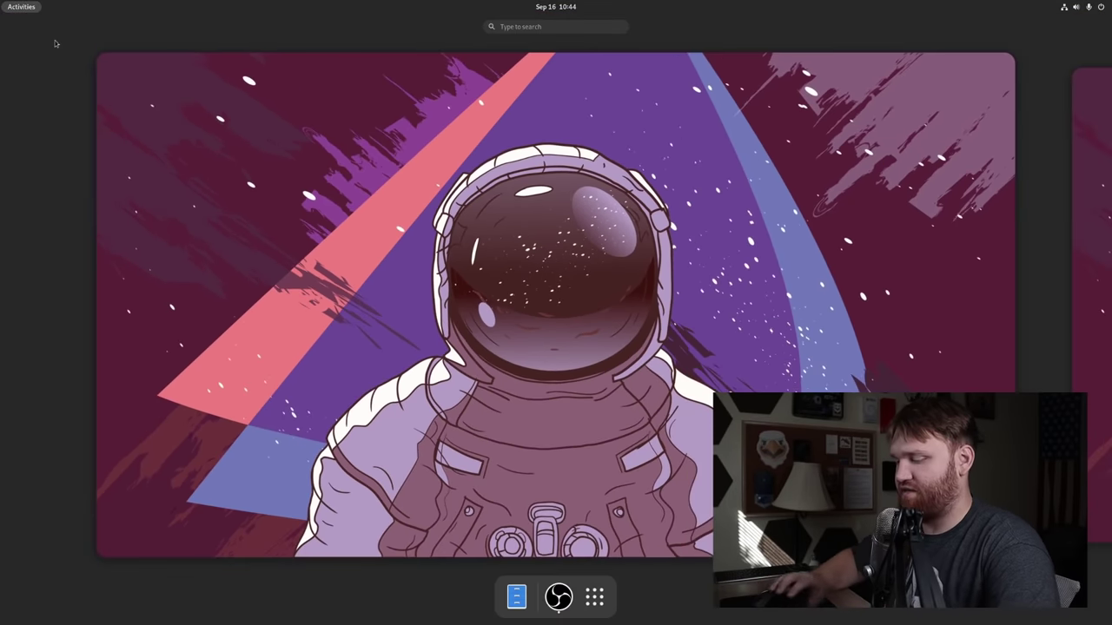
# Open a terminal, place it over the wallpaper, enlarge its text and narrow its window.
pyautogui.write('term')
pyautogui.press('Return')
pyautogui.moveTo(321, 31); pyautogui.dragTo(294, 222)
pyautogui.moveTo(383, 304); pyautogui.dragTo(510, 319)
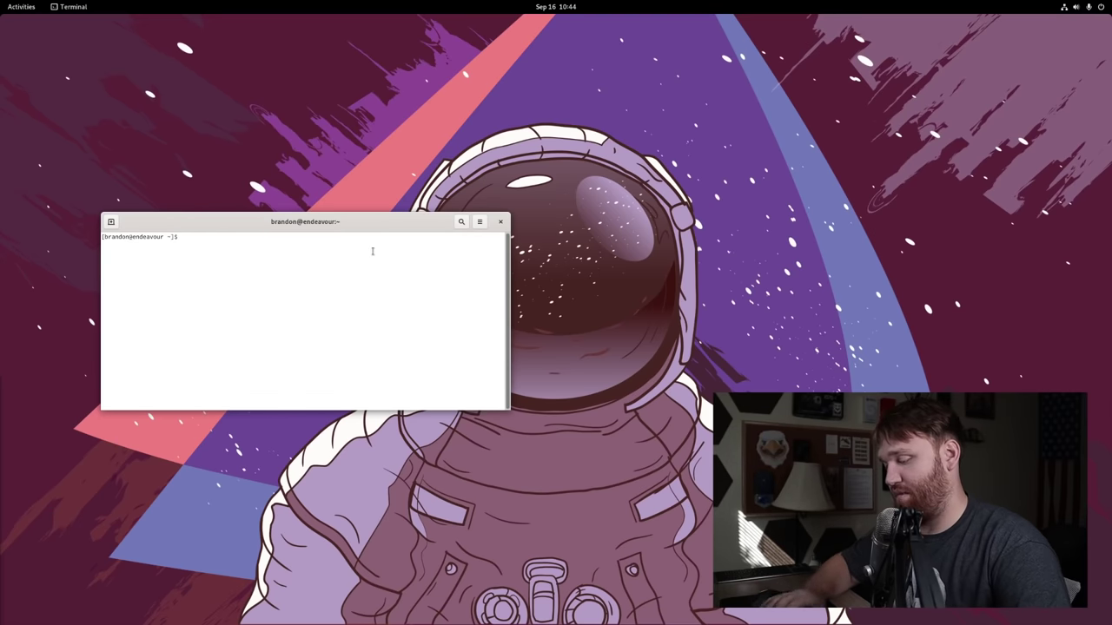
pyautogui.hotkey('ctrl', '+')
pyautogui.hotkey('ctrl', '+')
pyautogui.hotkey('ctrl', '+')
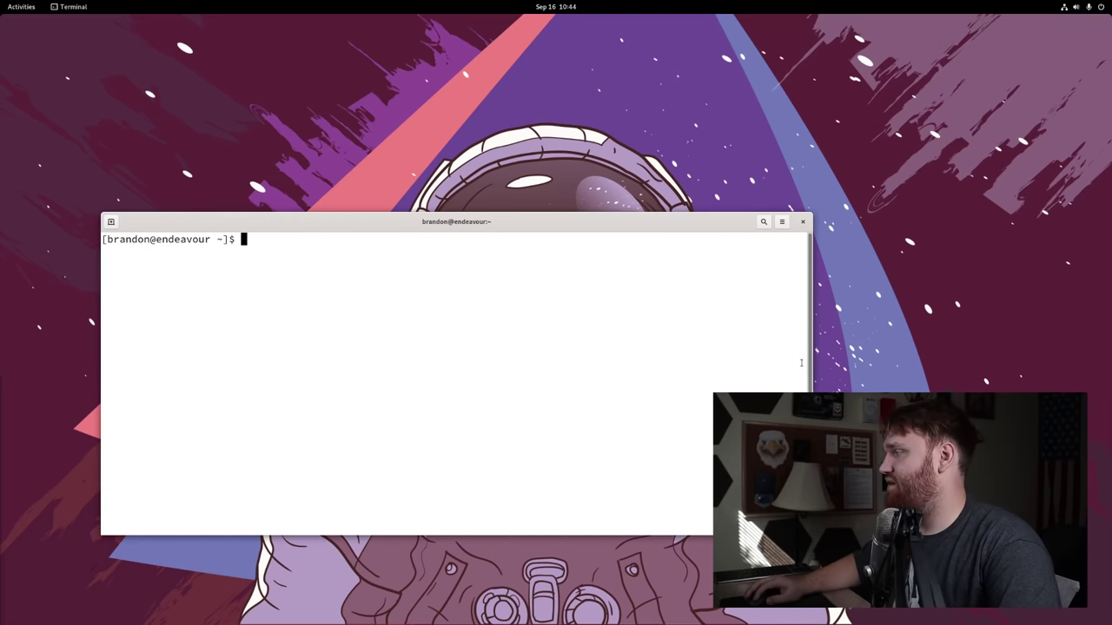
pyautogui.moveTo(811, 364); pyautogui.dragTo(569, 357)
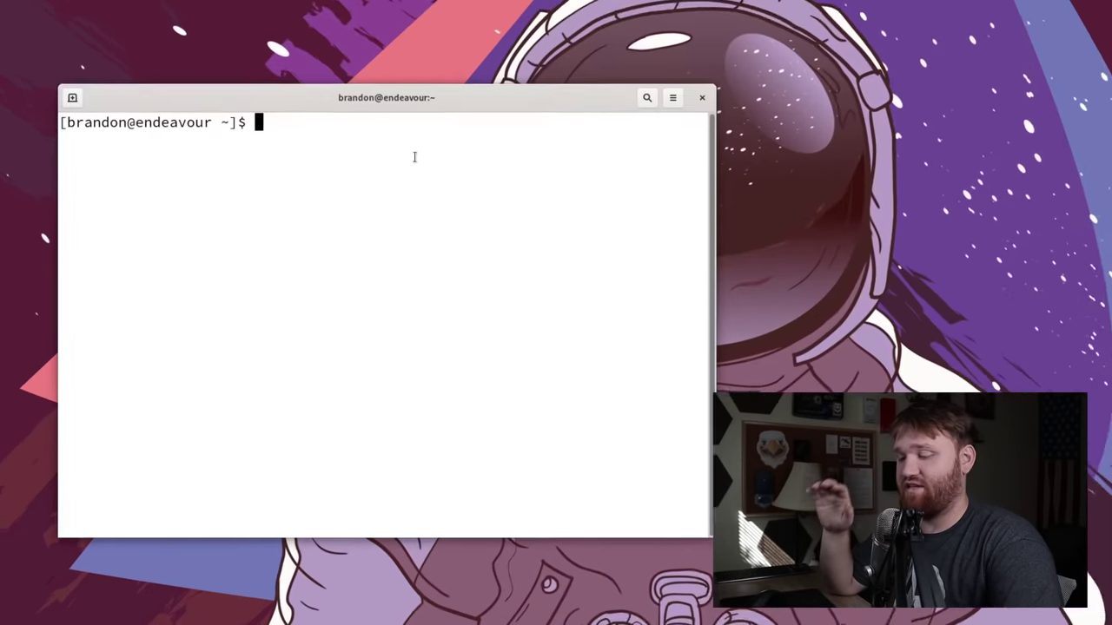
# Run a full system and AUR upgrade with yay, entering the sudo password.
pyautogui.write('yay')
pyautogui.press('Return')
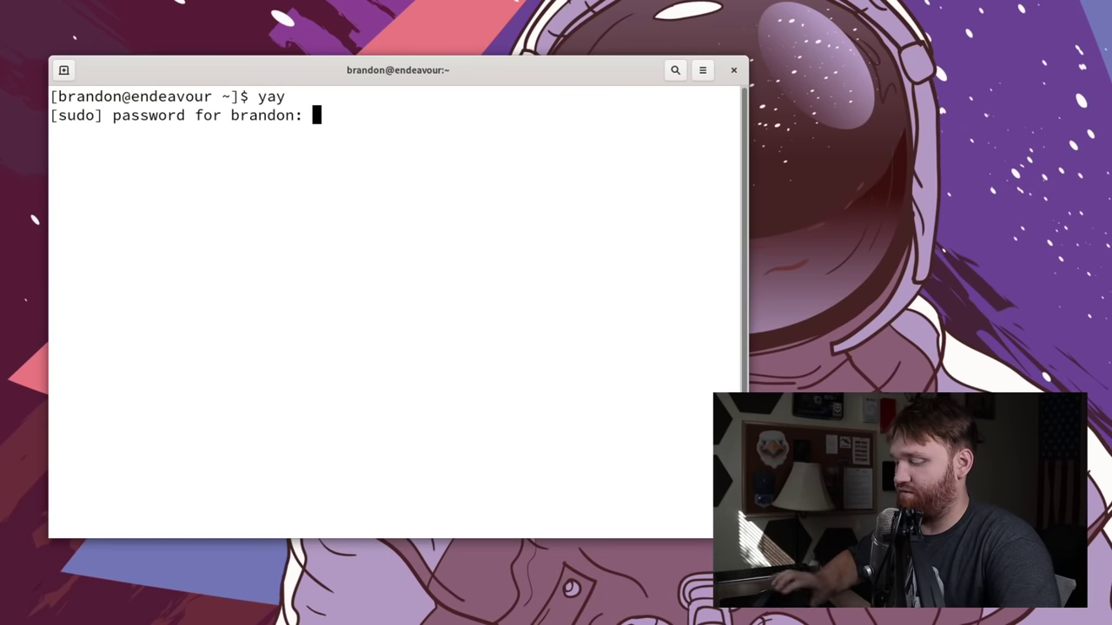
pyautogui.press('Return')
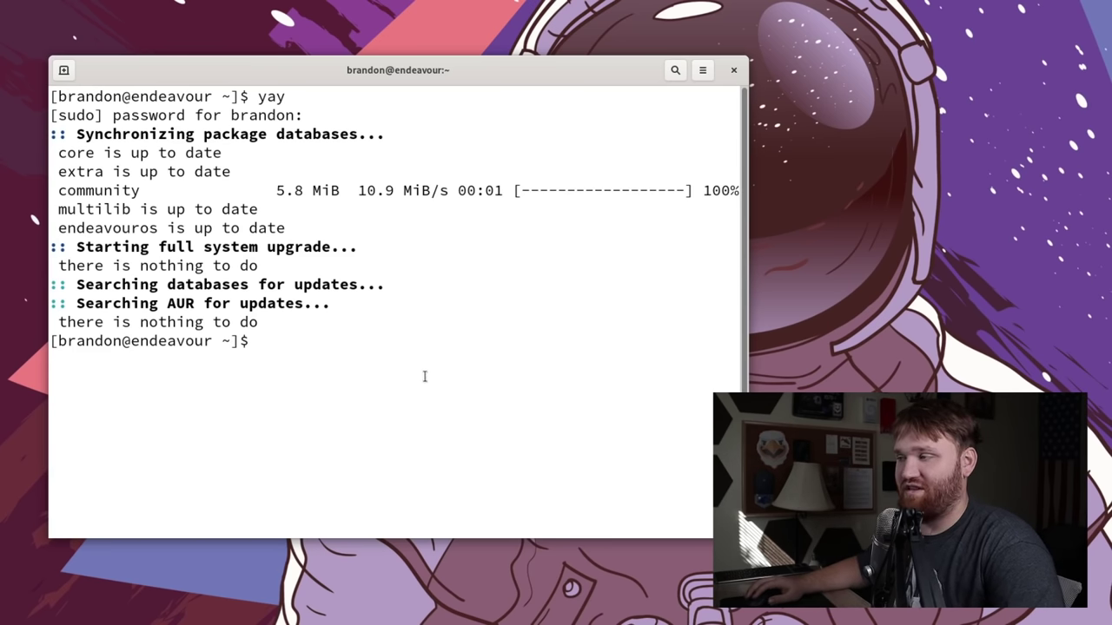
# Search for pamac-all with yay and choose package 1, aur/pamac-all, for installation.
pyautogui.write('yay pa')
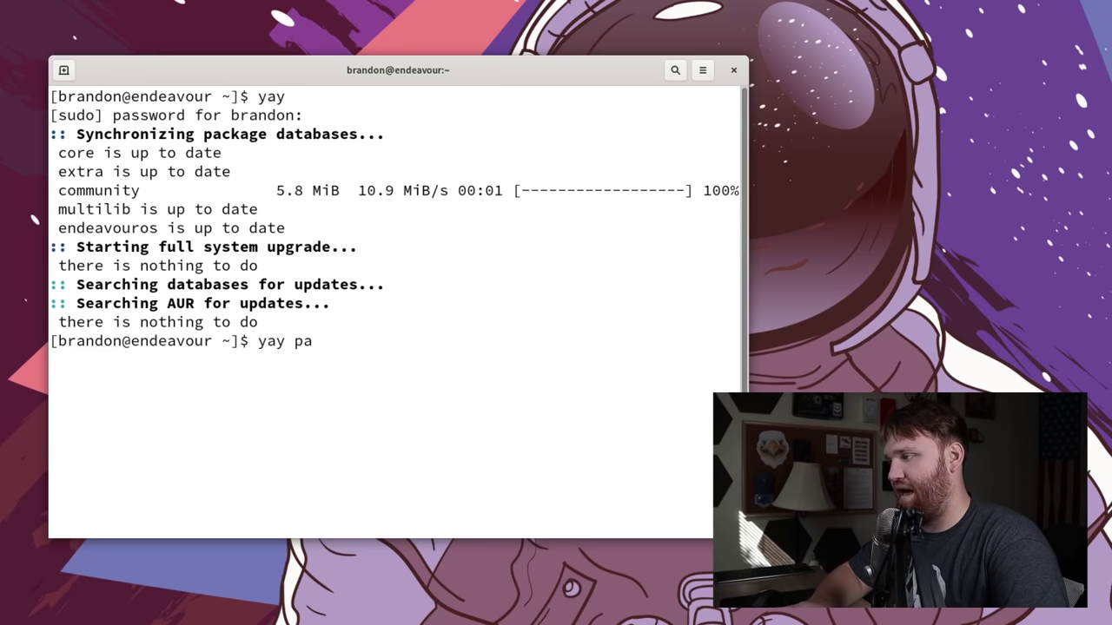
pyautogui.write('mac-all')
pyautogui.press('Return')
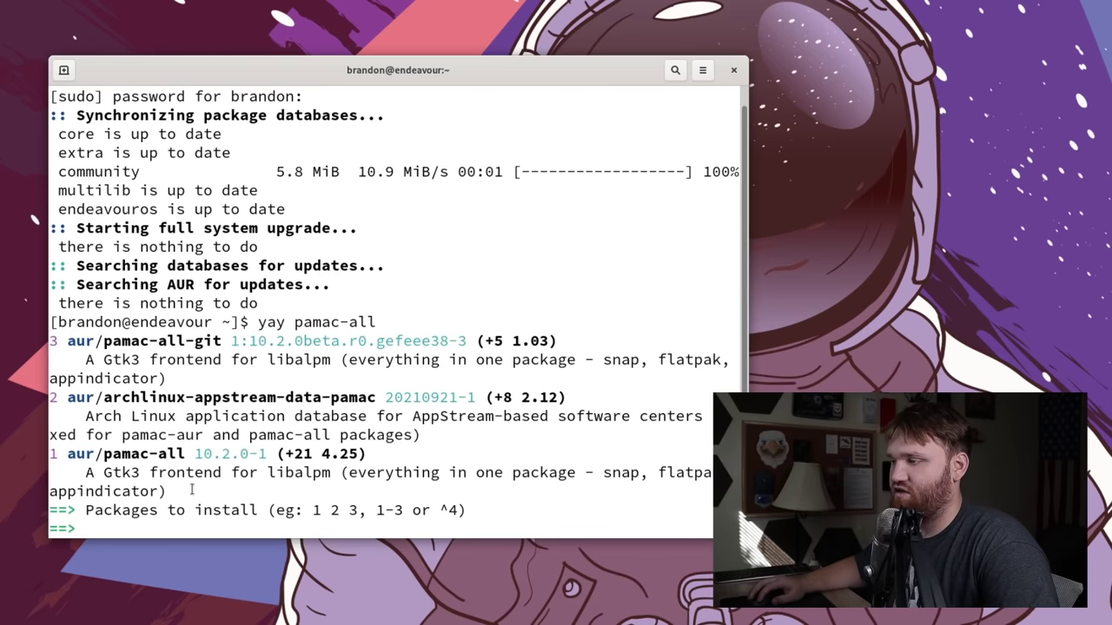
pyautogui.tripleClick(192, 491)
pyautogui.moveTo(192, 491); pyautogui.dragTo(243, 456)
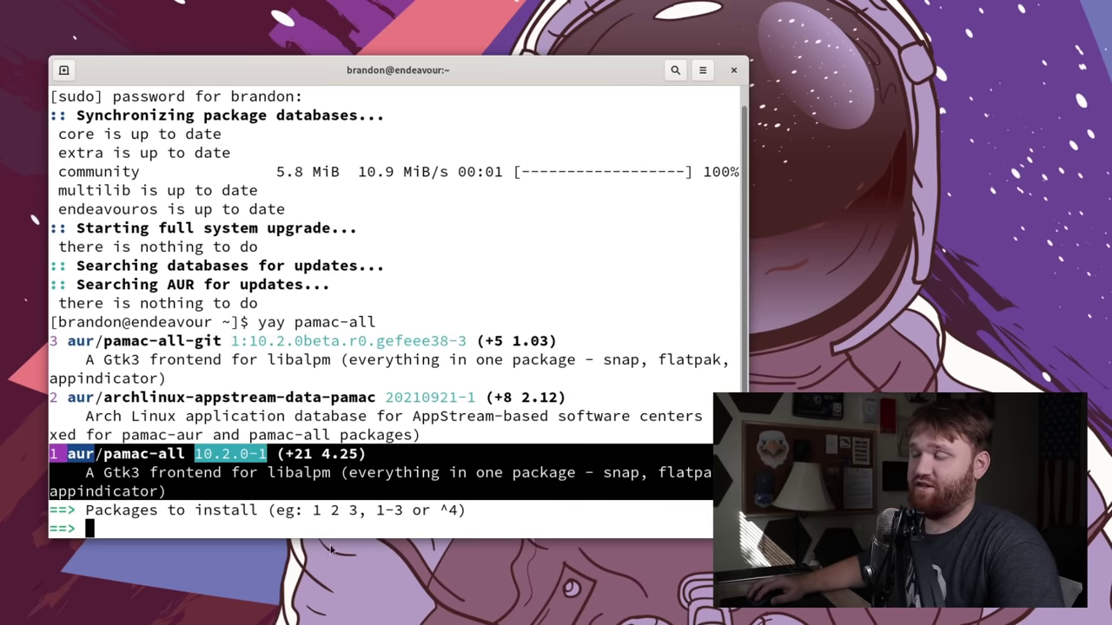
pyautogui.click(178, 524)
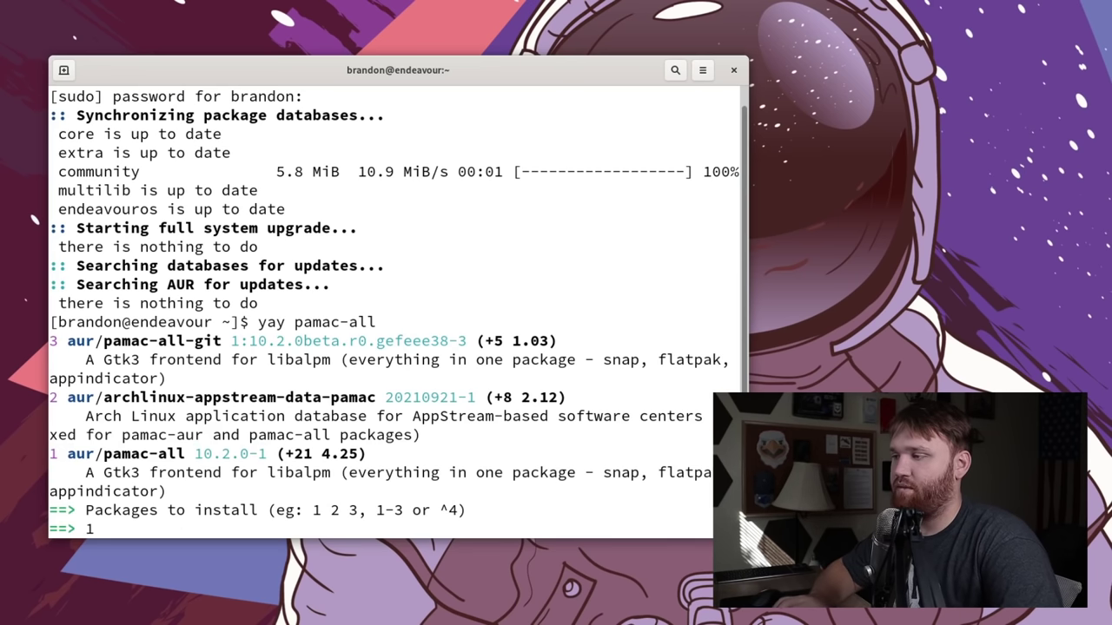
pyautogui.write('1')
pyautogui.press('Return')
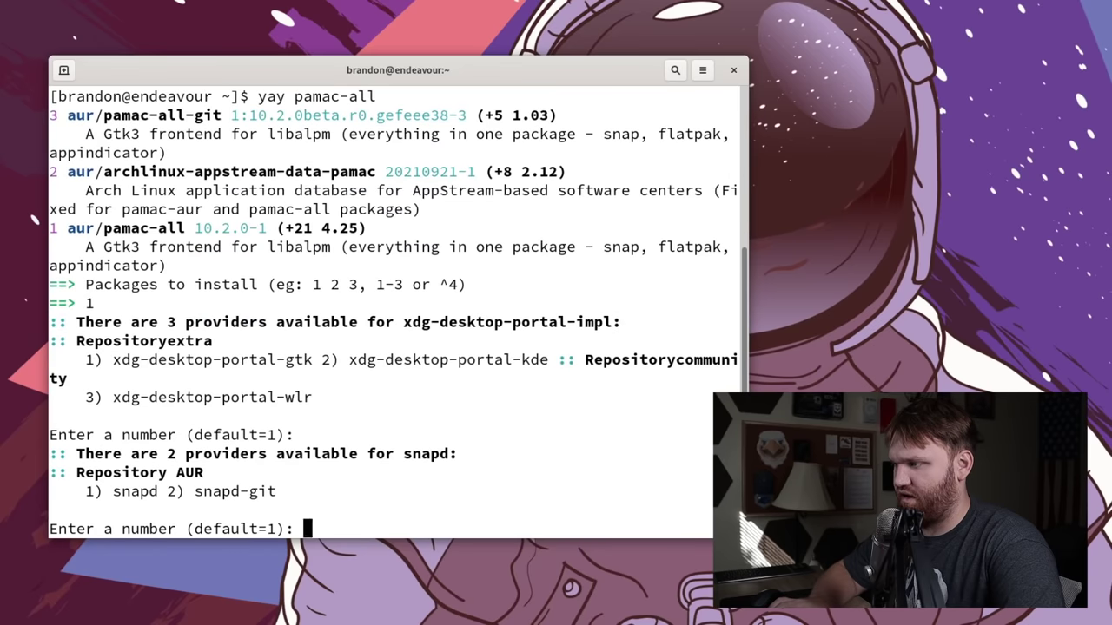
# Accept the default snapd and snapd-glib providers, keep the make dependencies, show no diffs and proceed with the pamac-all installation.
pyautogui.press('Return')
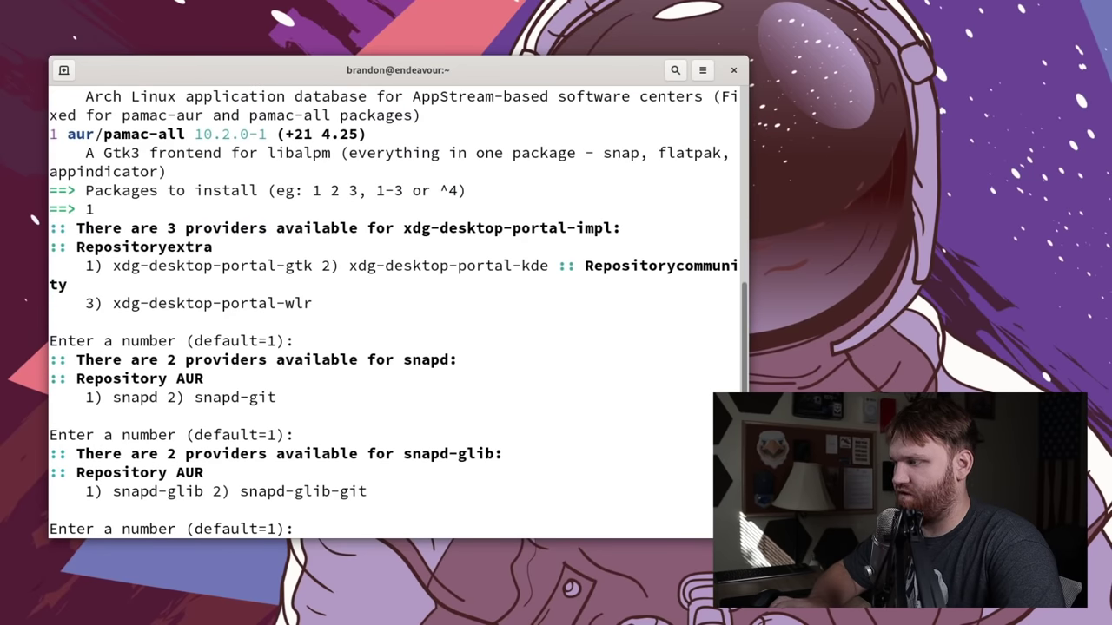
pyautogui.press('Return')
pyautogui.press('Return')
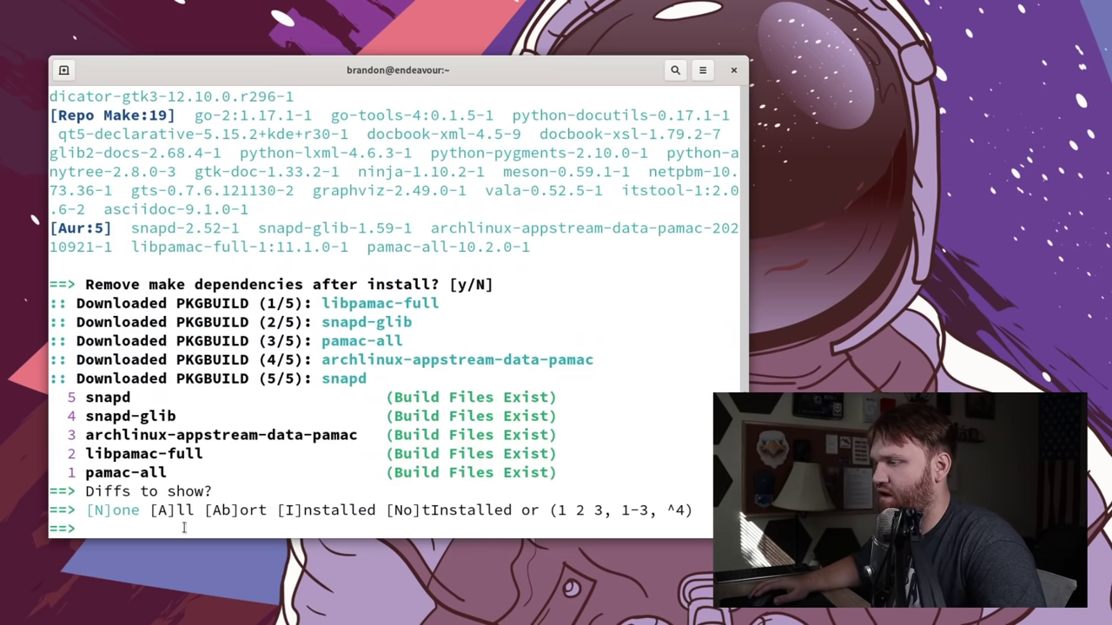
pyautogui.write('n')
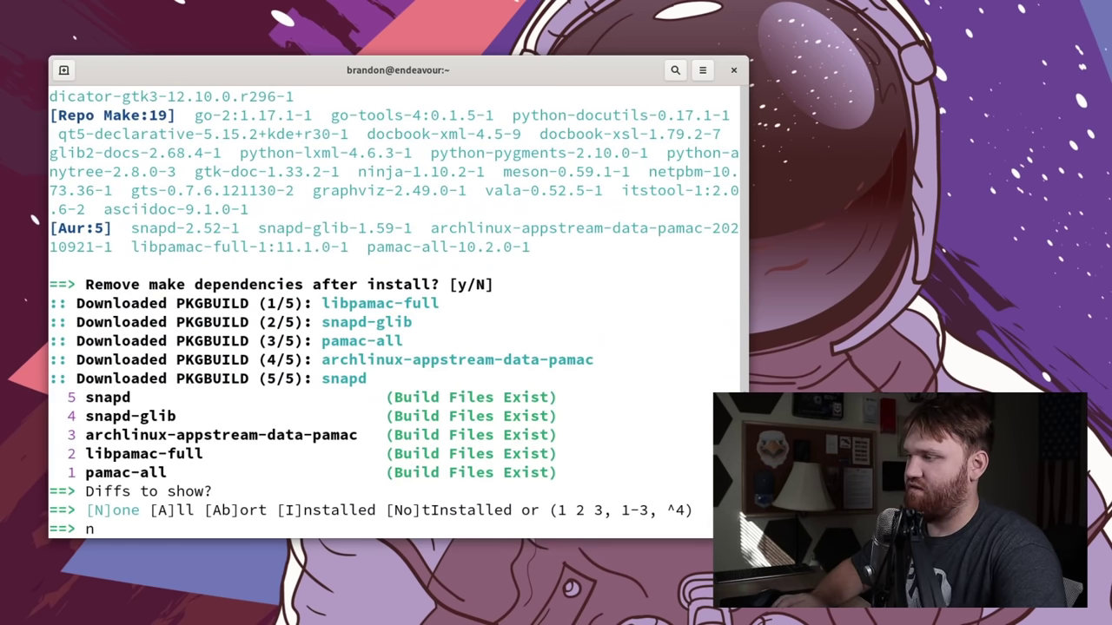
pyautogui.press('Return')
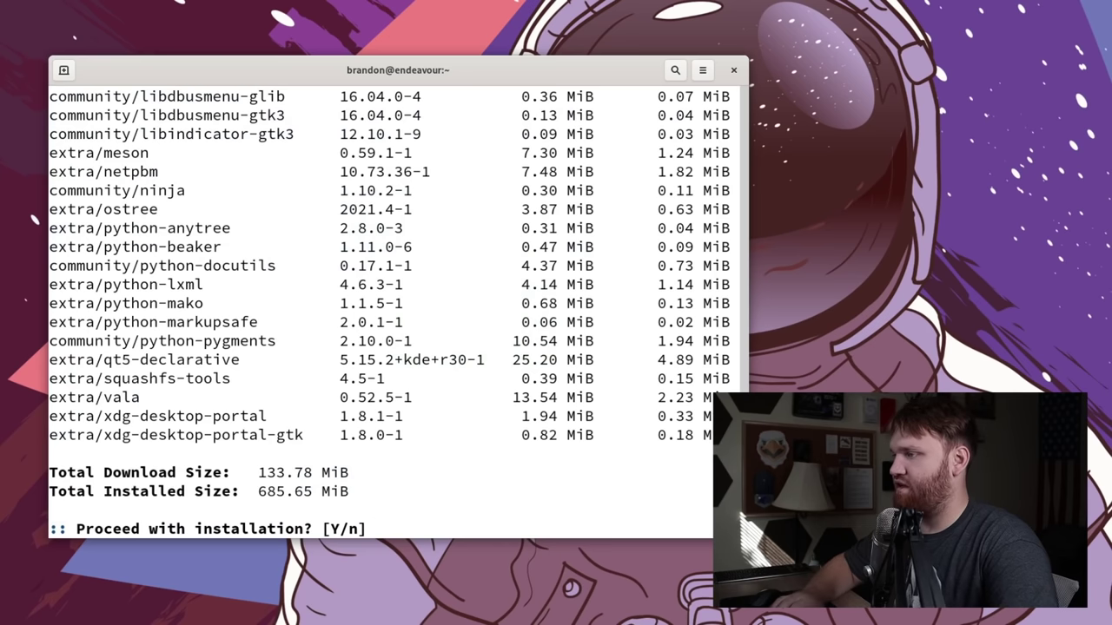
pyautogui.press('Return')
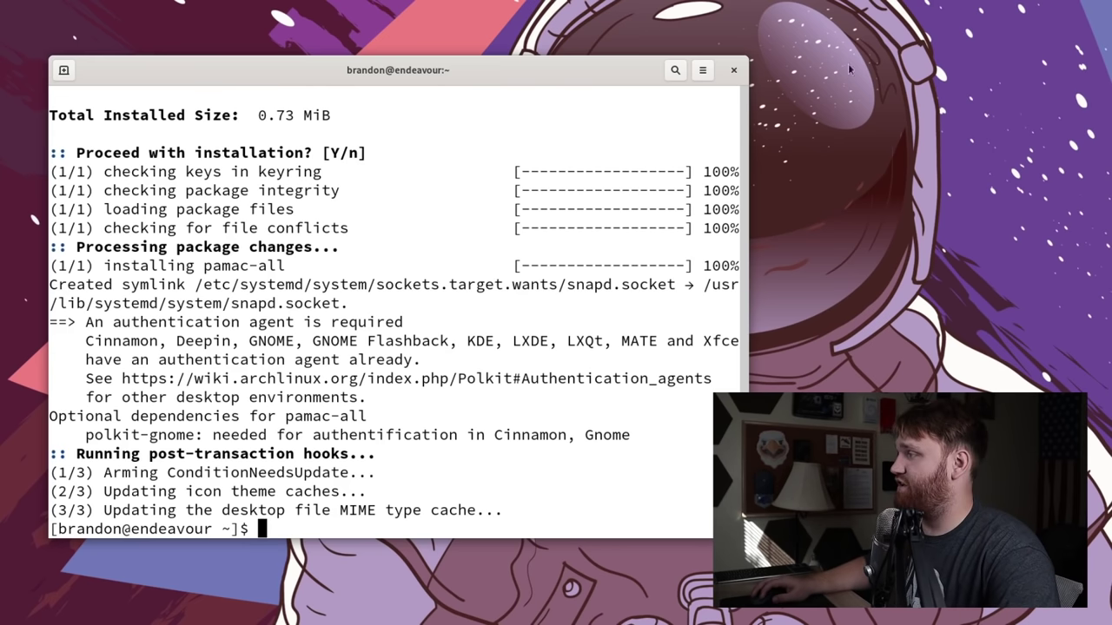
# Close the terminal and launch Add/Remove Software by searching the installed apps for "pa".
pyautogui.click(734, 71)
pyautogui.click(21, 6)
pyautogui.write('pa')
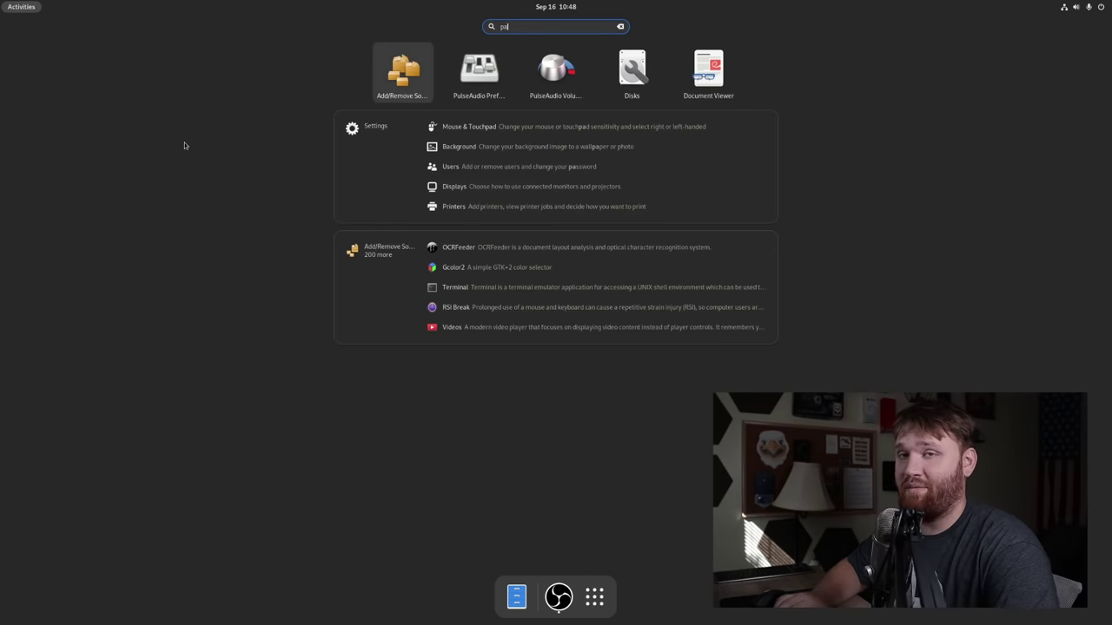
pyautogui.press('Return')
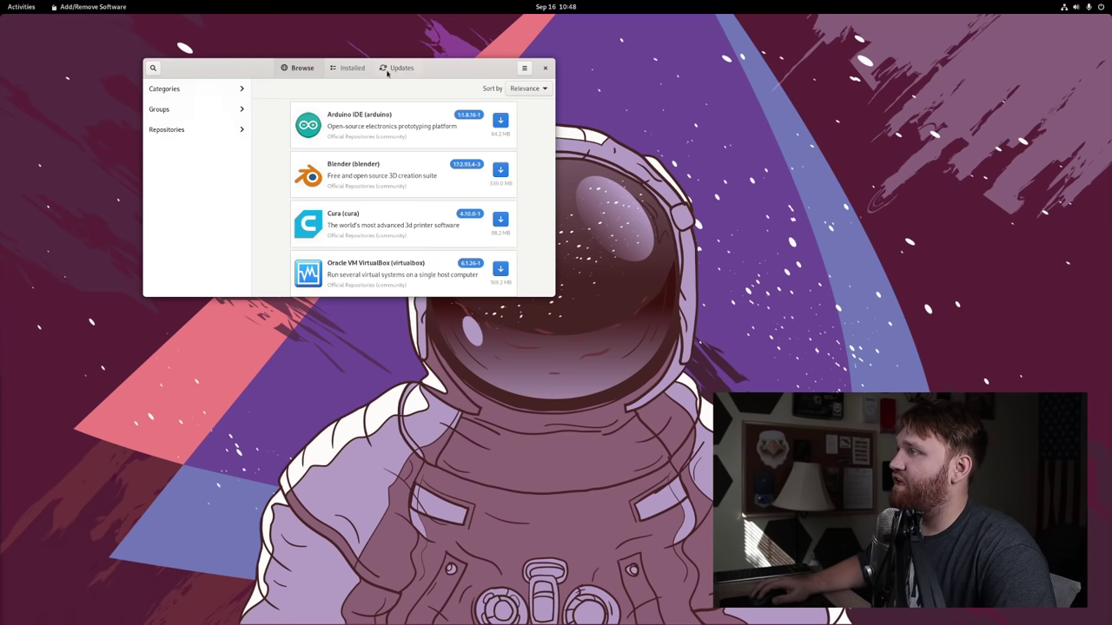
# Reposition the Add/Remove Software window and look through the featured packages.
pyautogui.moveTo(454, 61); pyautogui.dragTo(502, 167)
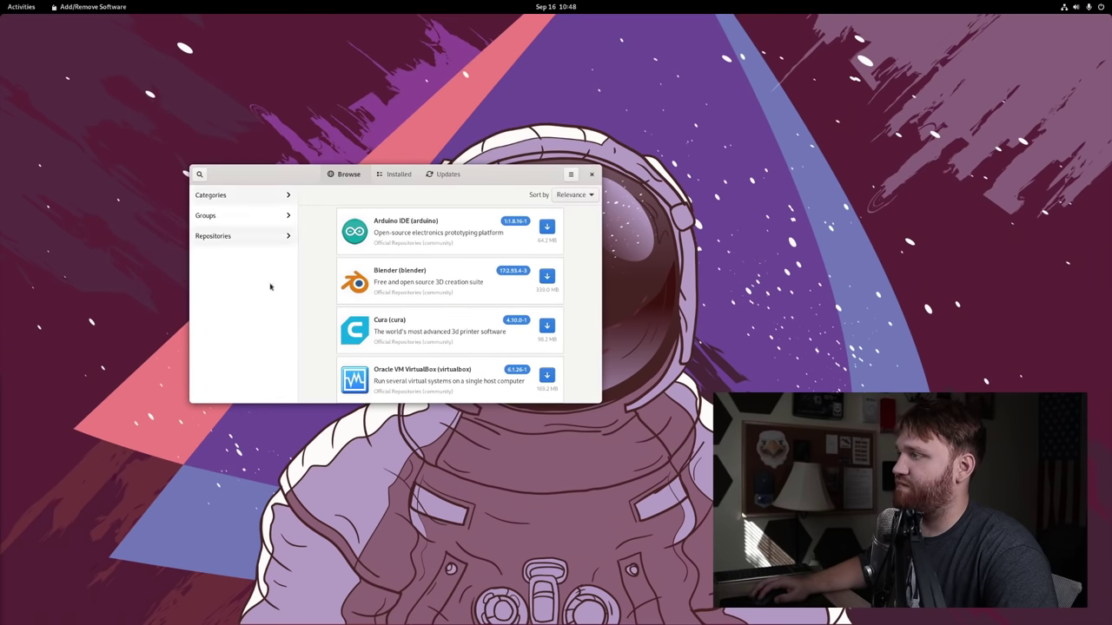
pyautogui.scroll(-2, 401, 314)
pyautogui.scroll(-2, 402, 314)
pyautogui.scroll(4, 409, 298)
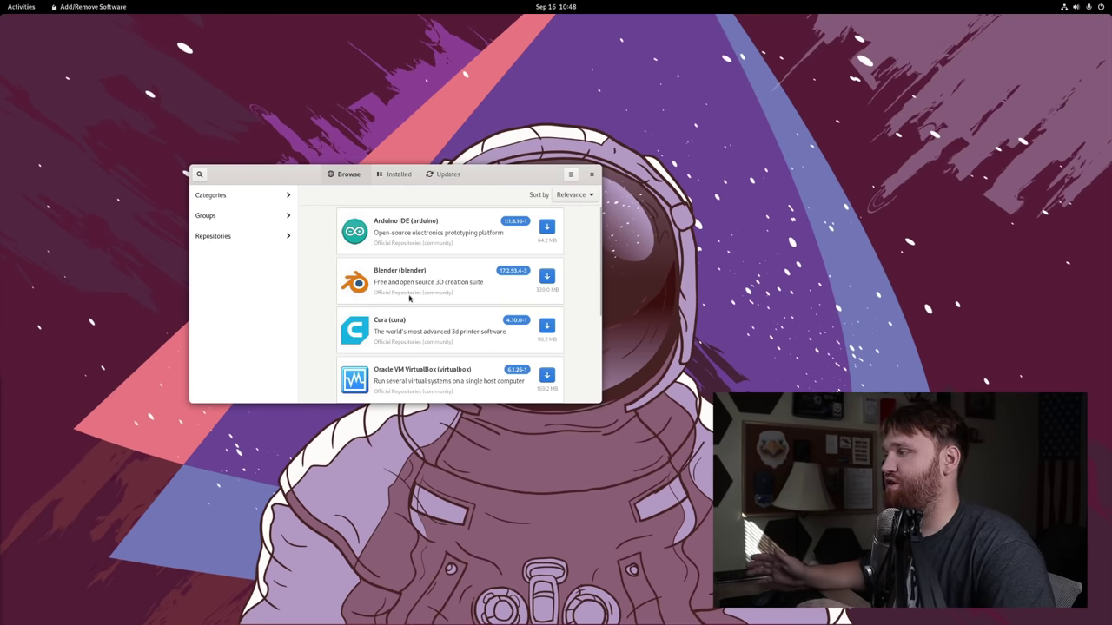
# Open a terminal, run pamac without arguments to review its available actions, and close the terminal.
pyautogui.click(22, 7)
pyautogui.write('term')
pyautogui.press('Return')
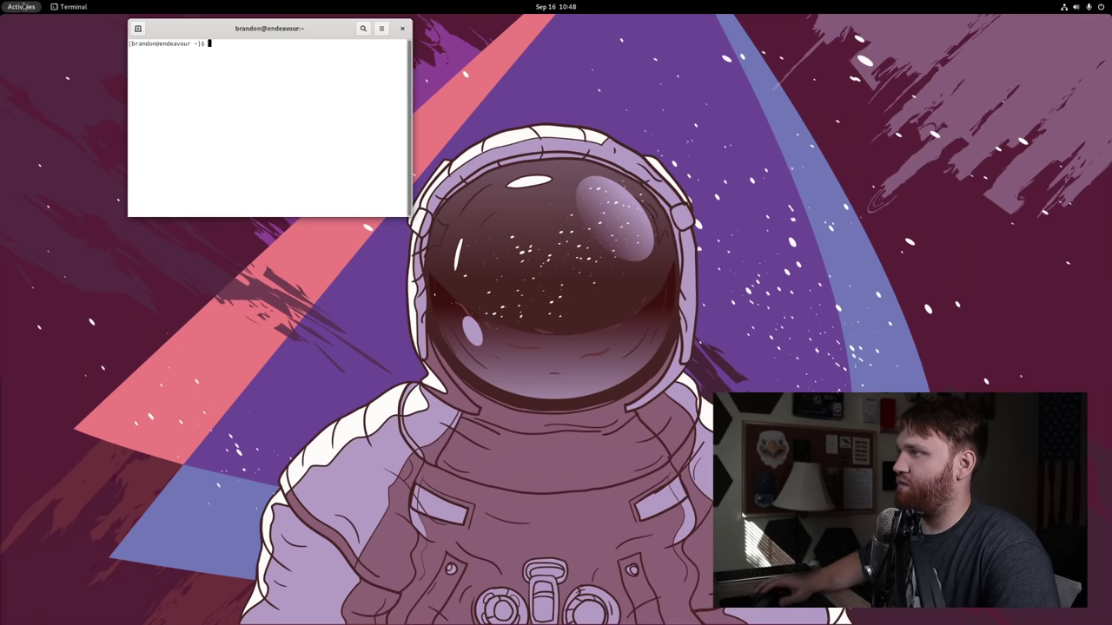
pyautogui.moveTo(245, 29); pyautogui.dragTo(380, 202)
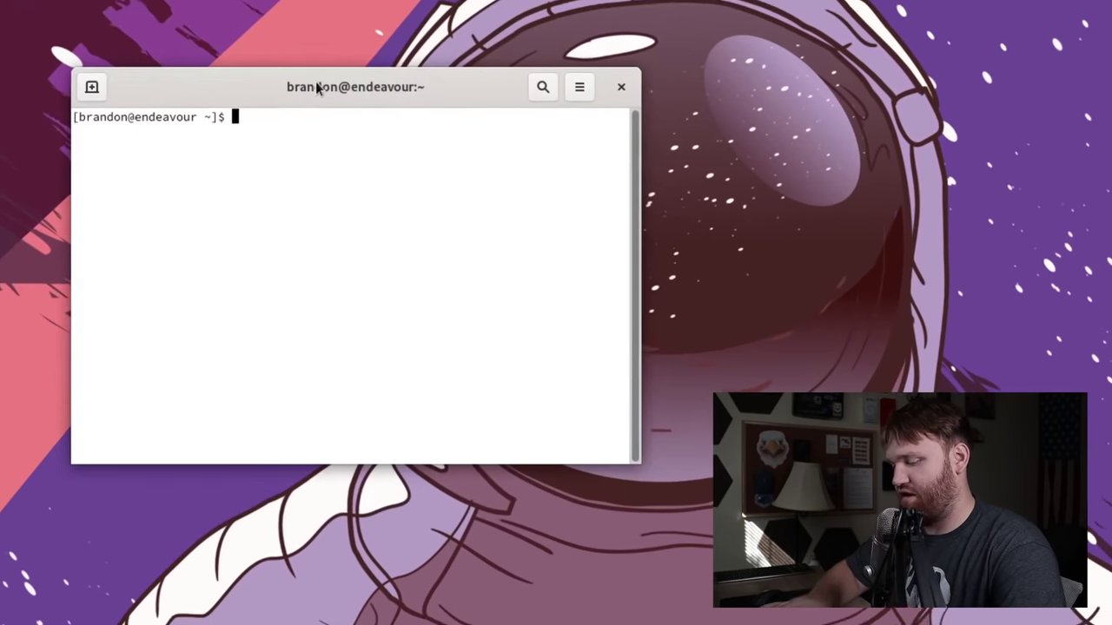
pyautogui.write('pa')
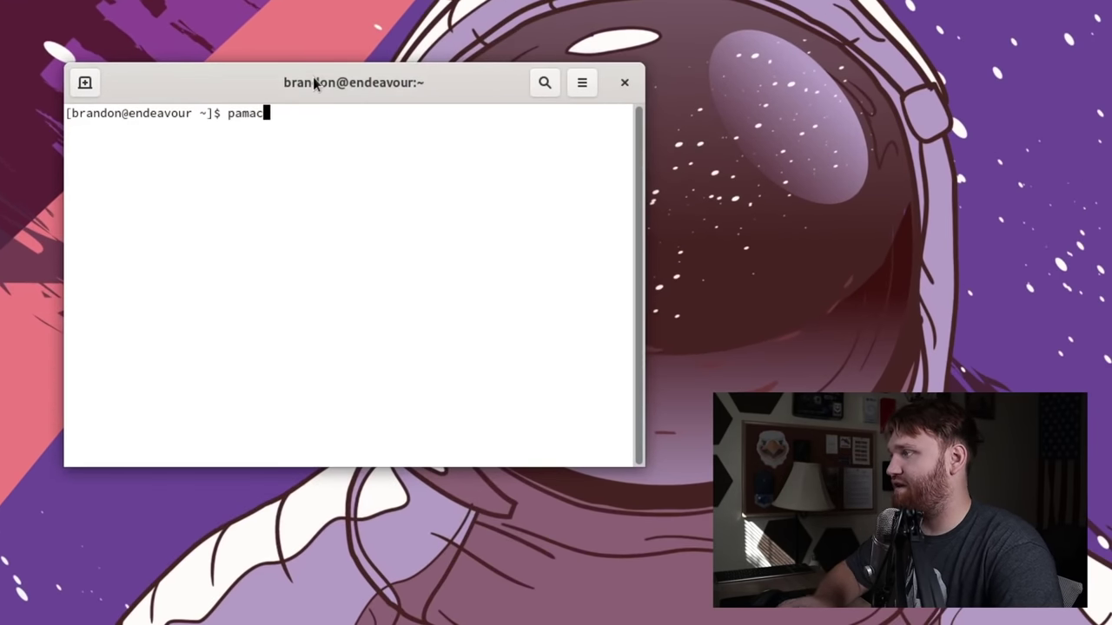
pyautogui.write('mac')
pyautogui.press('Return')
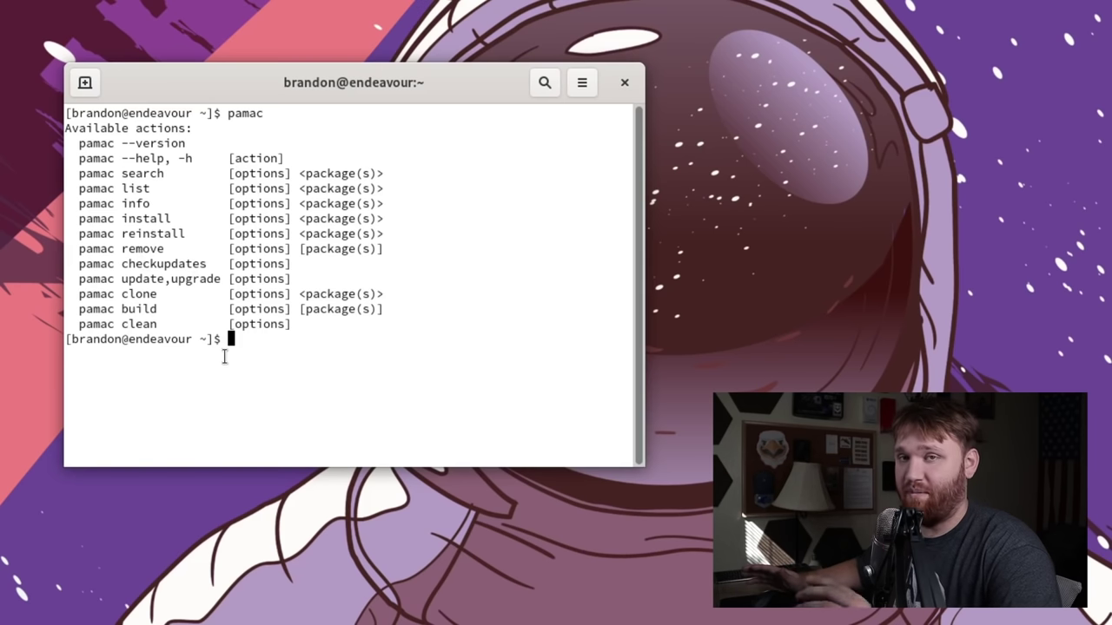
pyautogui.moveTo(410, 417); pyautogui.dragTo(71, 187)
pyautogui.click(605, 194)
pyautogui.click(624, 82)
# Find Add/Remove Software through the app search, relaunch it and reposition its window.
pyautogui.moveTo(17, 9)
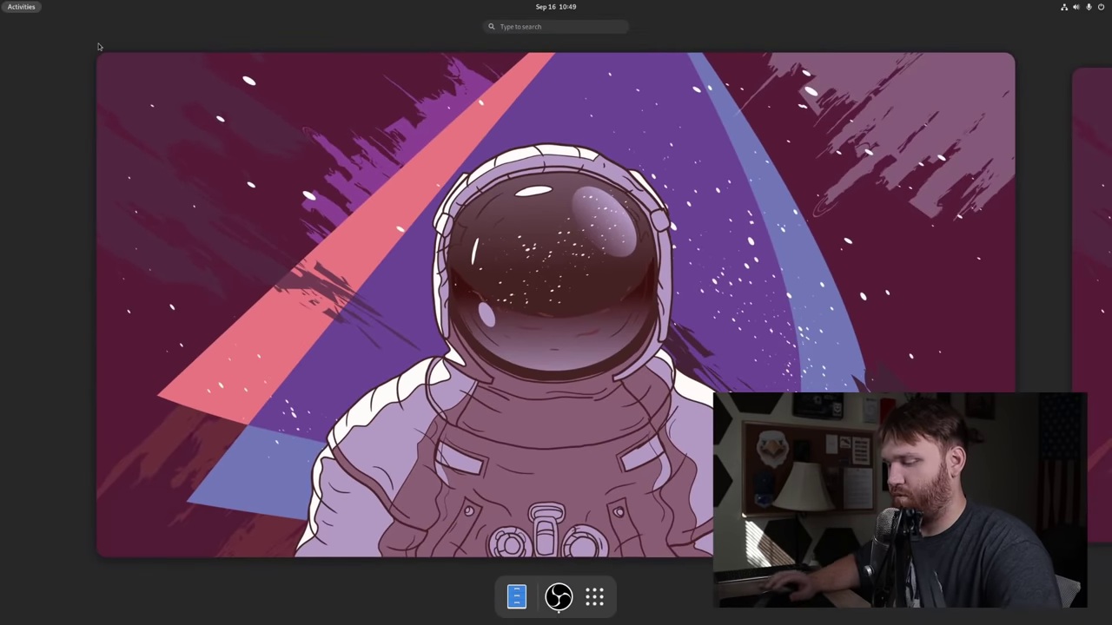
pyautogui.write('a')
pyautogui.click(352, 68)
pyautogui.moveTo(428, 212); pyautogui.dragTo(446, 156)
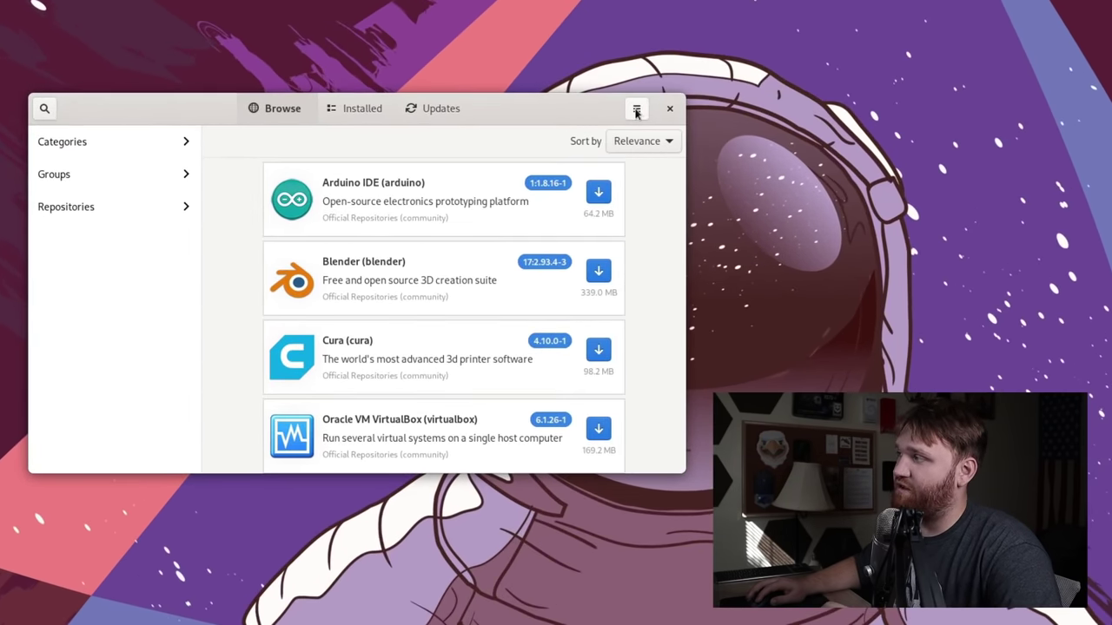
# Open the Add/Remove Software preferences, entering the account password to authenticate.
pyautogui.click(637, 109)
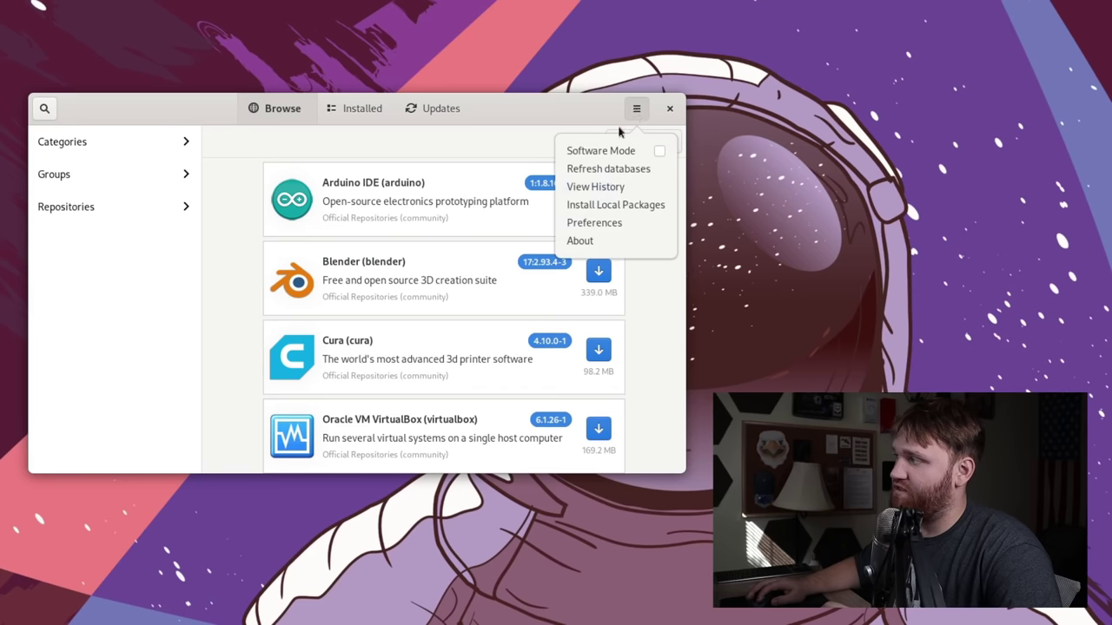
pyautogui.click(613, 222)
pyautogui.write('********')
pyautogui.press('Return')
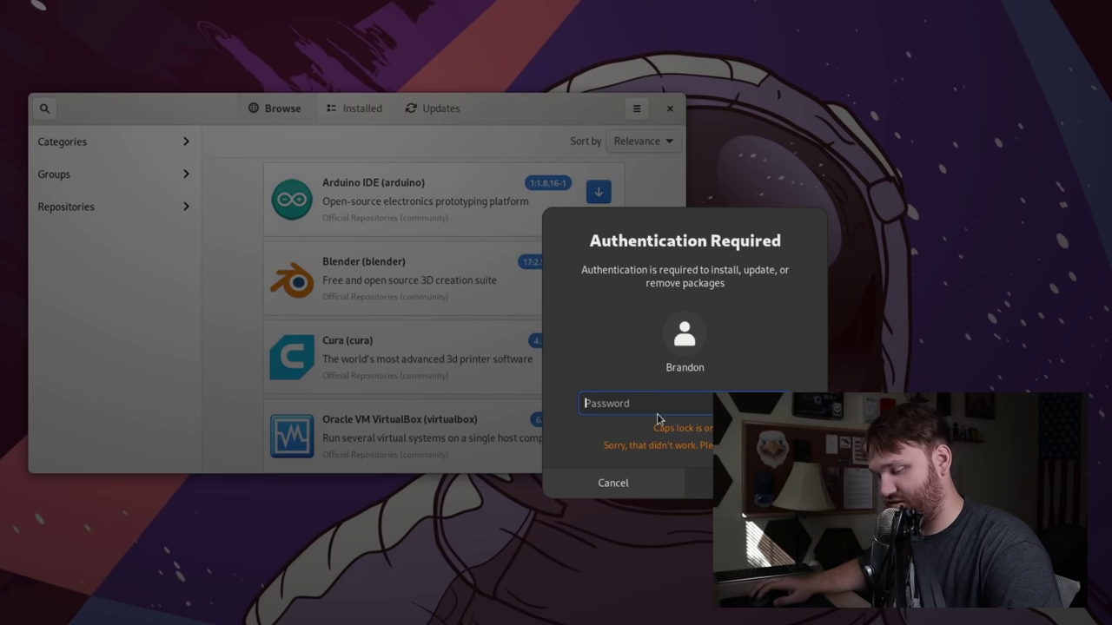
pyautogui.write('********')
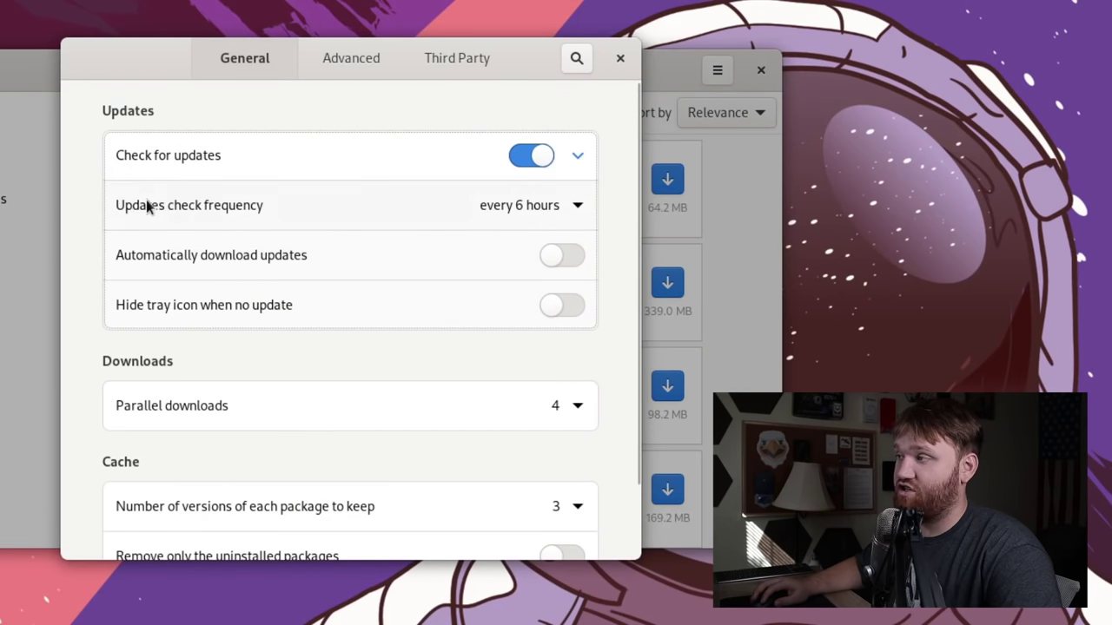
# Set the number of parallel downloads to 10 in the general preferences.
pyautogui.scroll(-3, 350, 427)
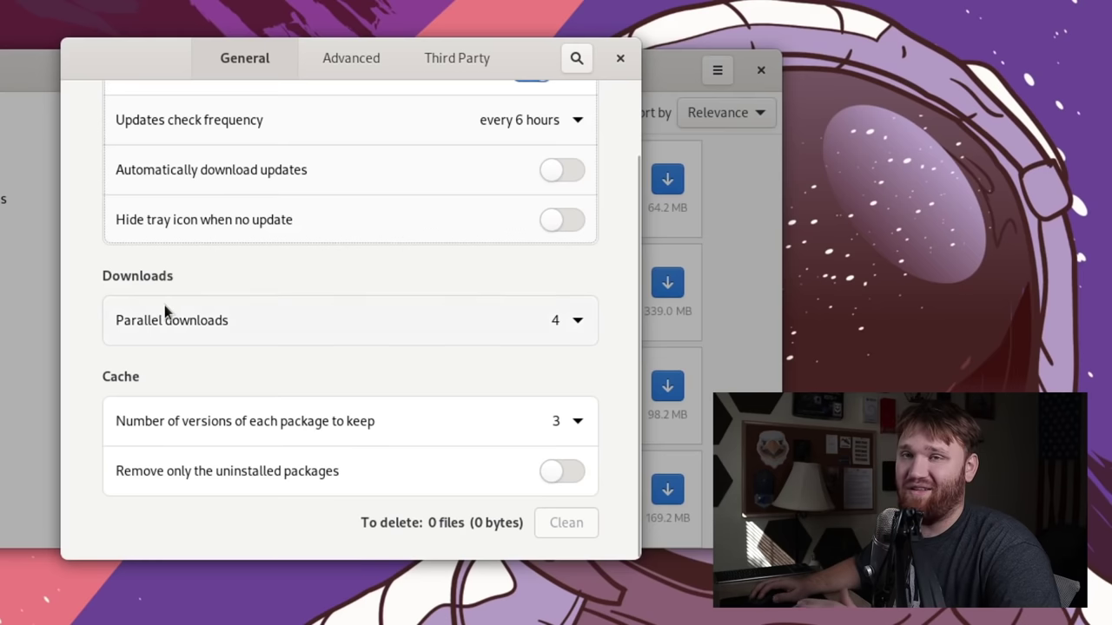
pyautogui.click(561, 322)
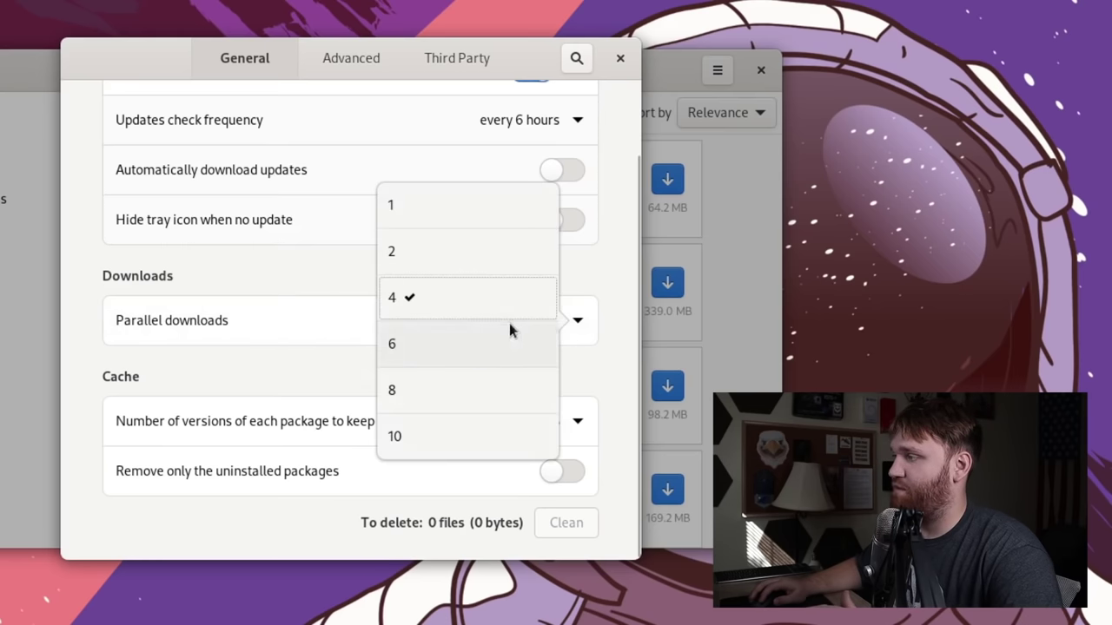
pyautogui.click(465, 440)
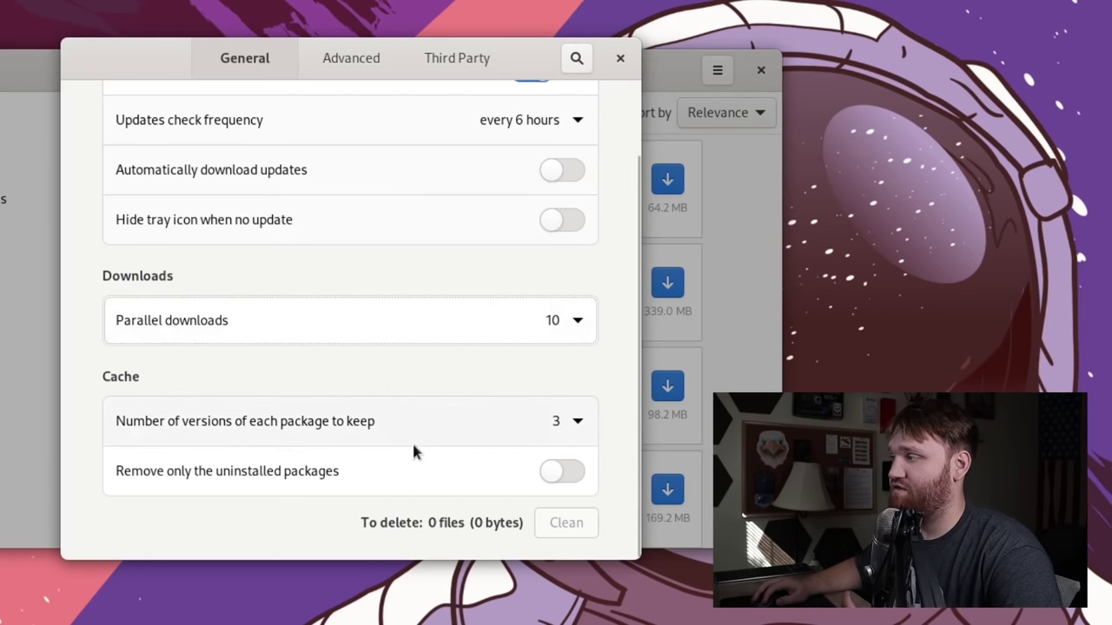
# Review the advanced preferences, switching Check available disk space on and back off.
pyautogui.click(353, 69)
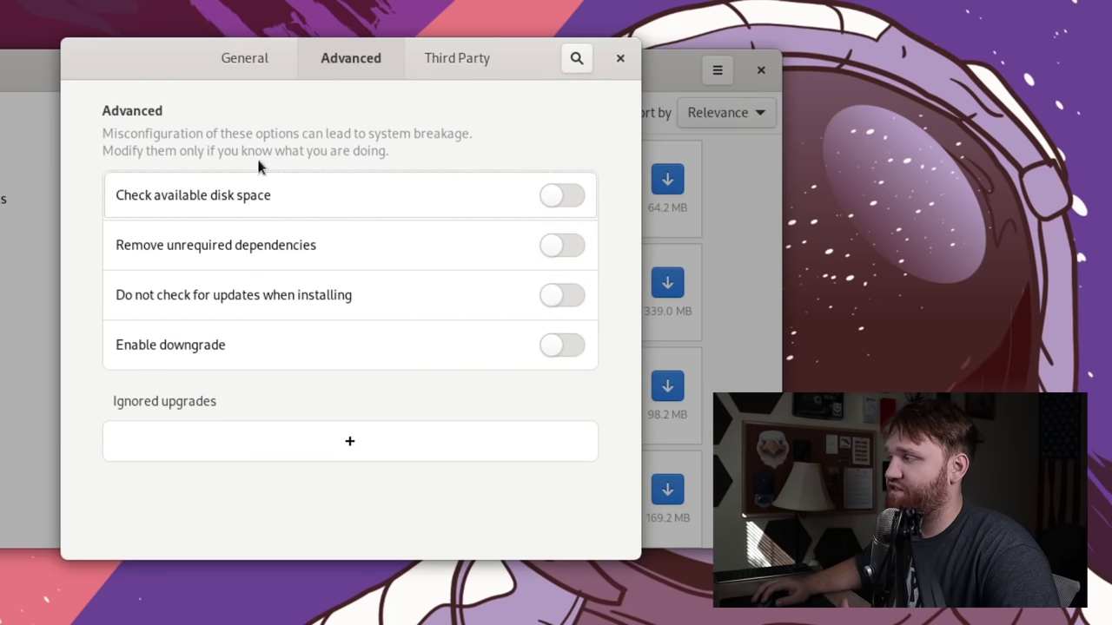
pyautogui.click(549, 198)
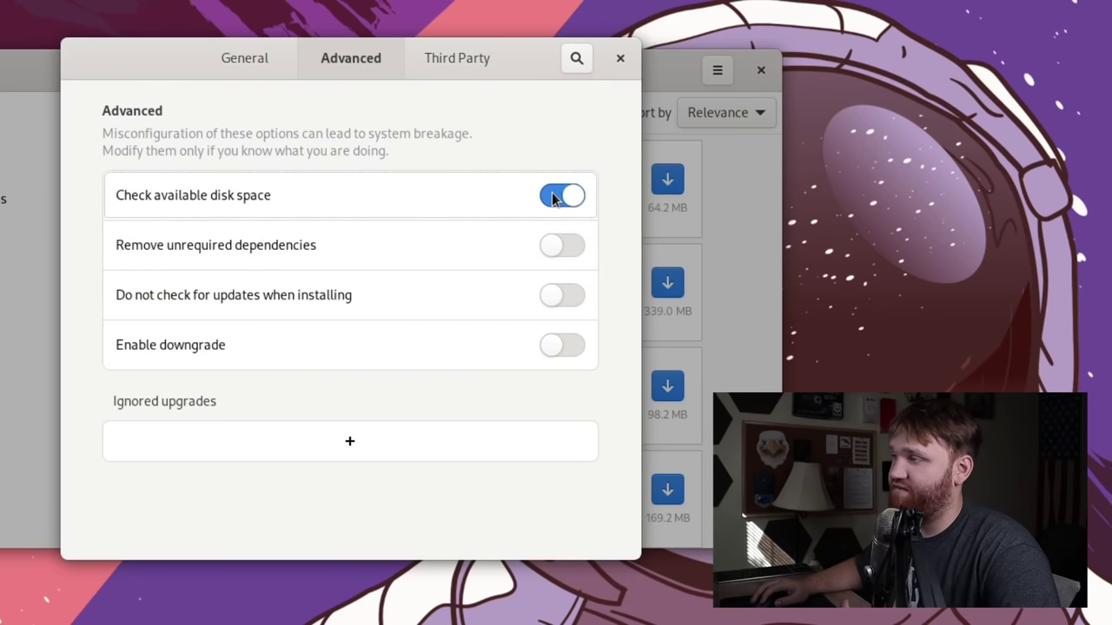
pyautogui.click(552, 198)
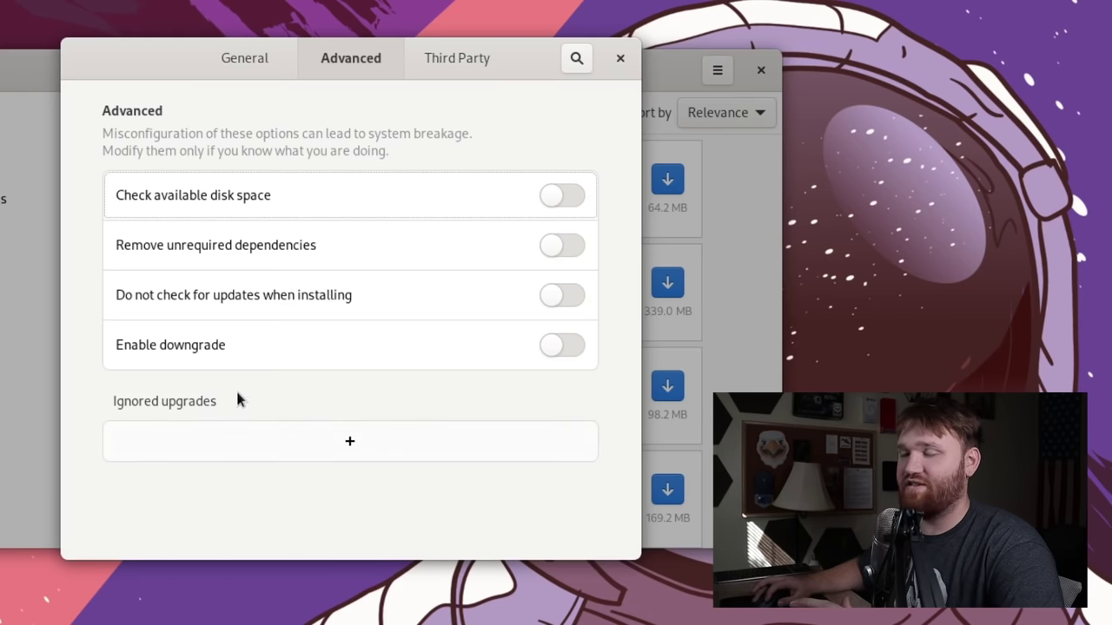
# Enable AUR support with its update check, enable Snap support, and close the preferences.
pyautogui.click(453, 53)
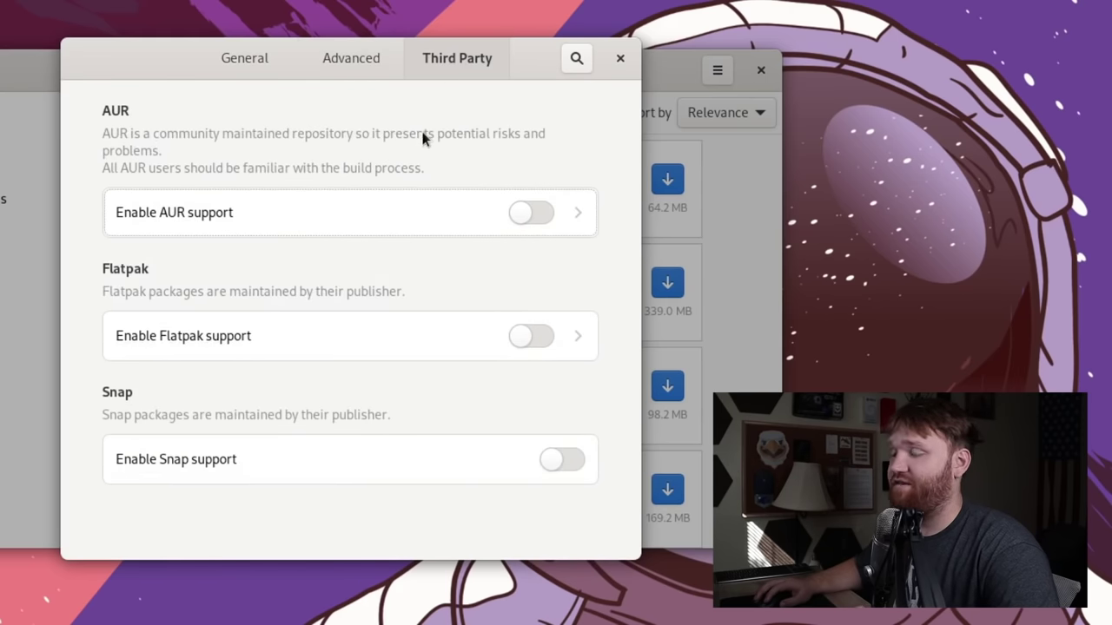
pyautogui.click(531, 213)
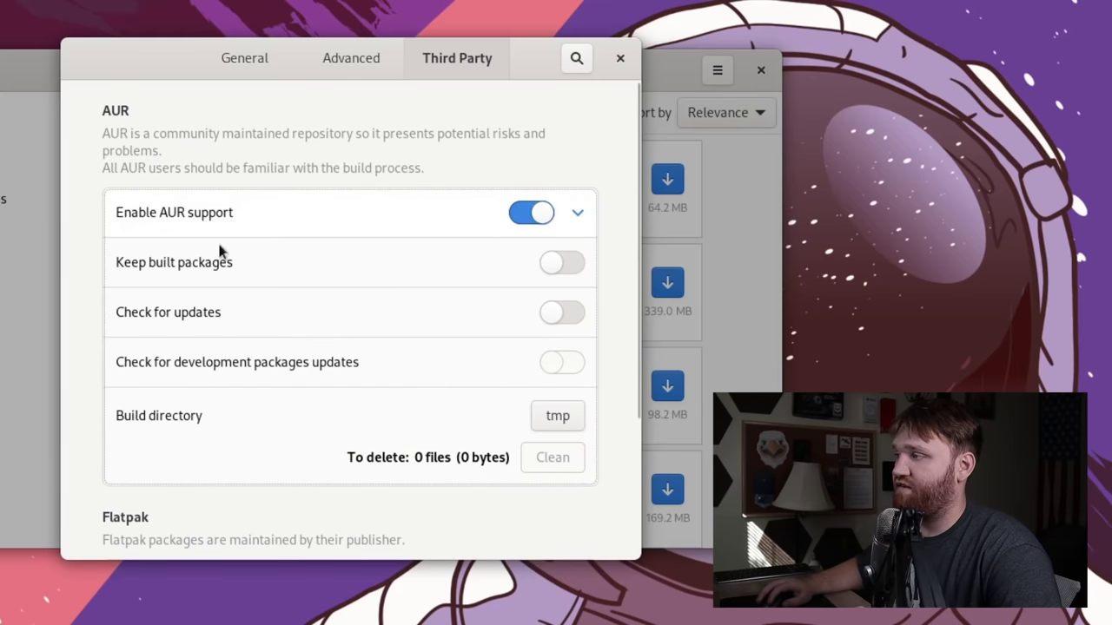
pyautogui.click(561, 314)
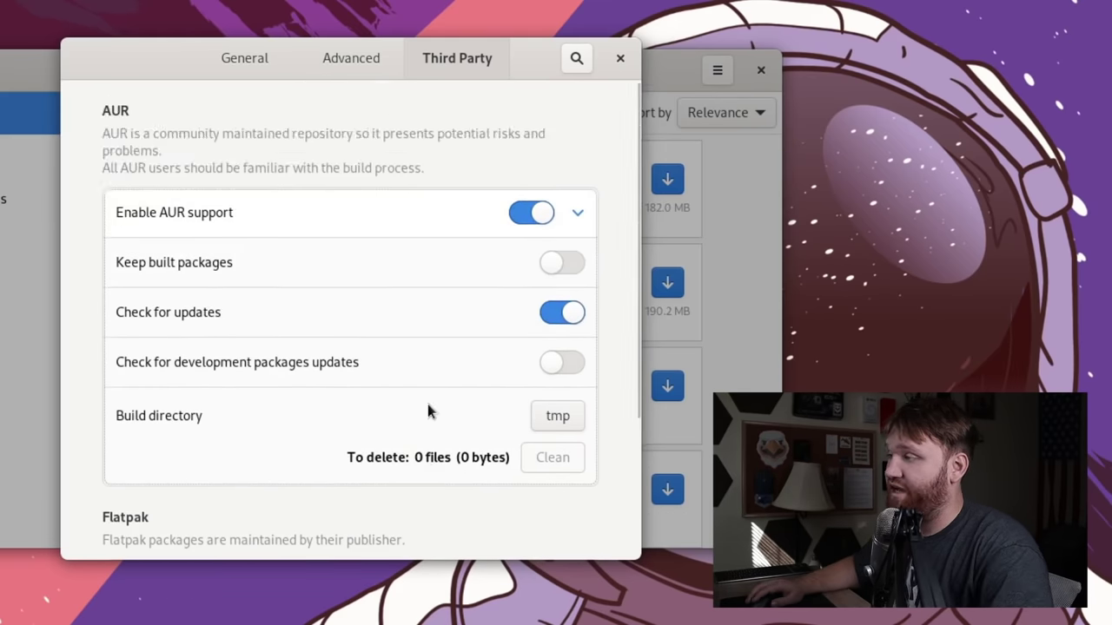
pyautogui.scroll(-4, 428, 404)
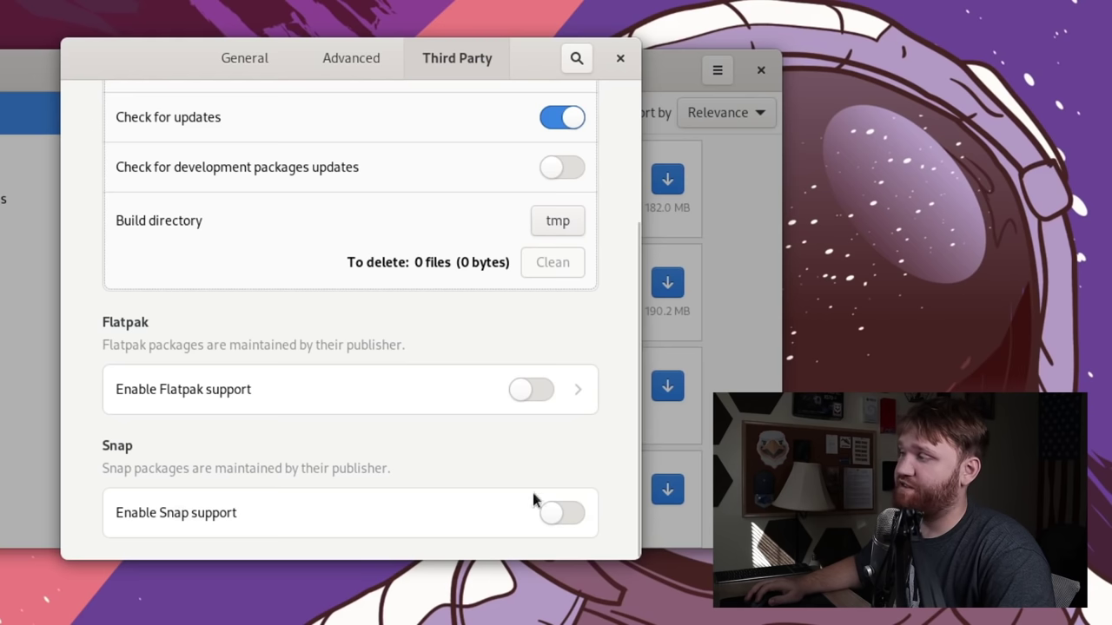
pyautogui.click(556, 513)
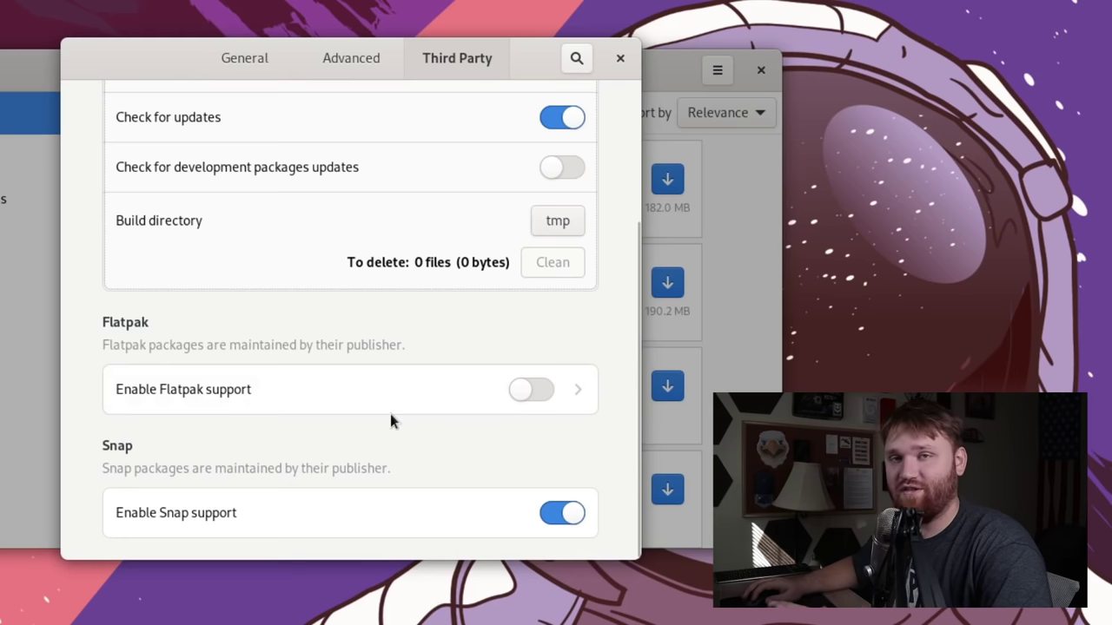
pyautogui.click(620, 59)
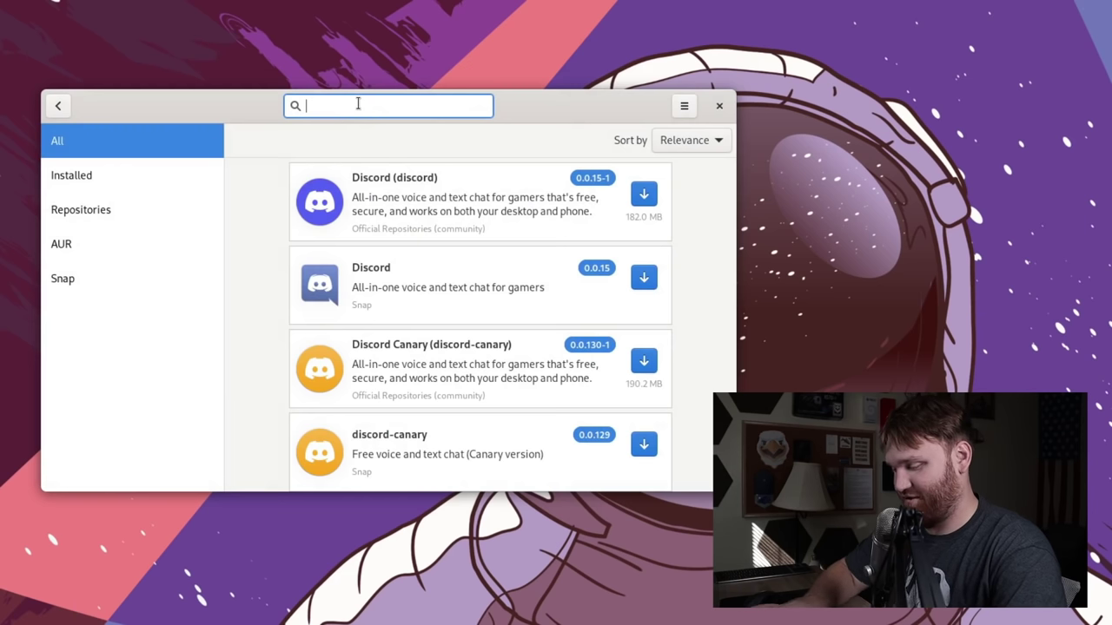
# Search the packages for discord and look through the results from all sources.
pyautogui.write('discord')
pyautogui.press('Return')
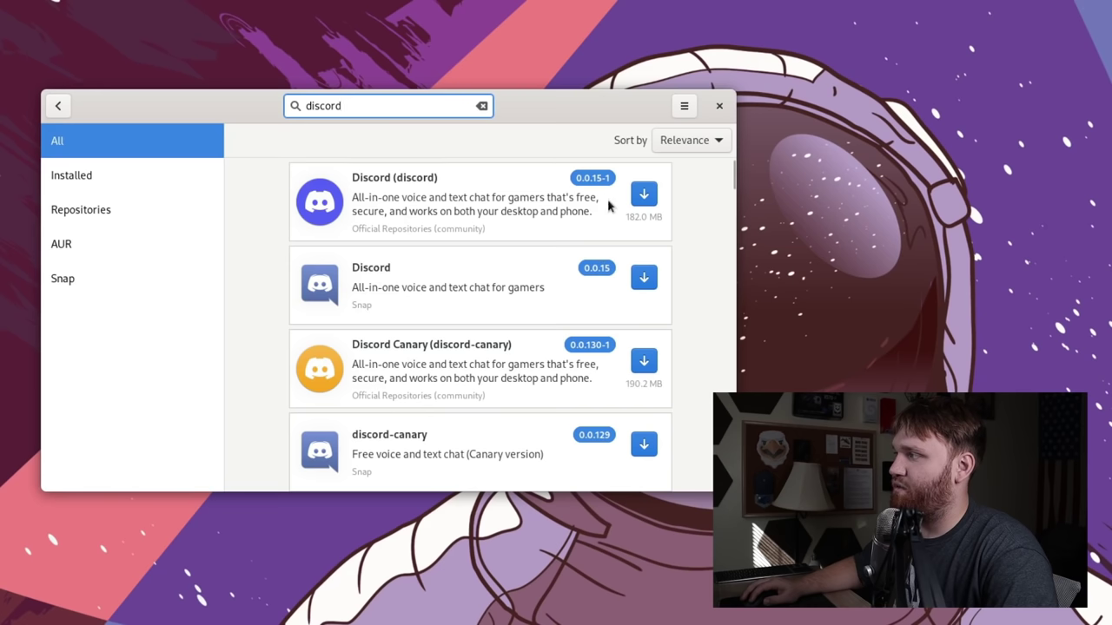
pyautogui.scroll(-1, 443, 306)
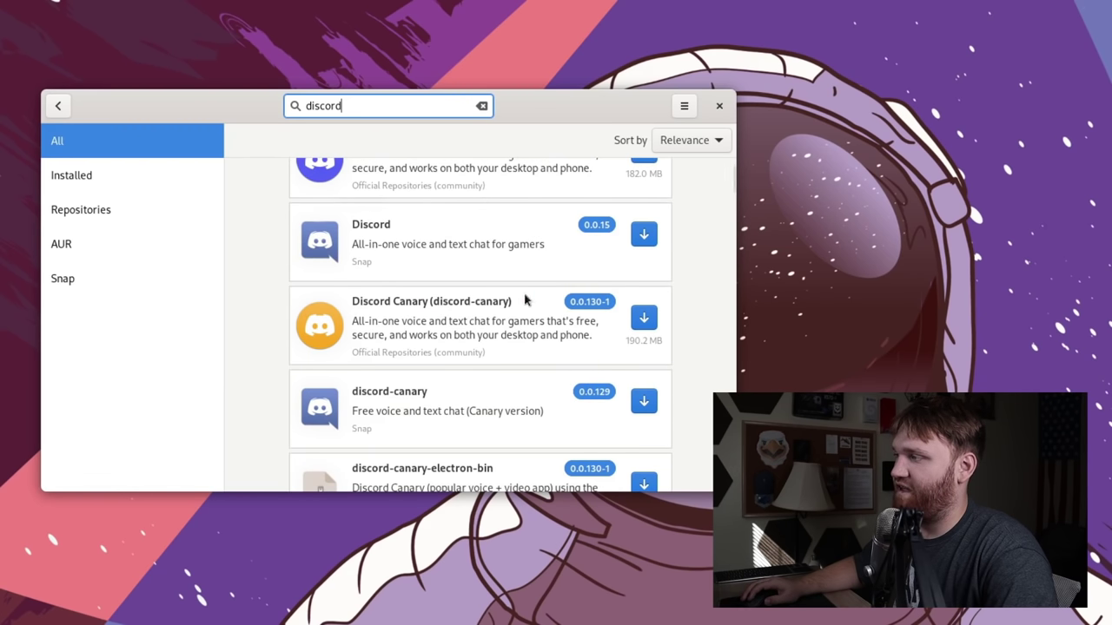
pyautogui.scroll(-4, 444, 300)
pyautogui.scroll(1, 443, 318)
pyautogui.scroll(-2, 441, 322)
pyautogui.scroll(-2, 440, 321)
pyautogui.scroll(8, 460, 301)
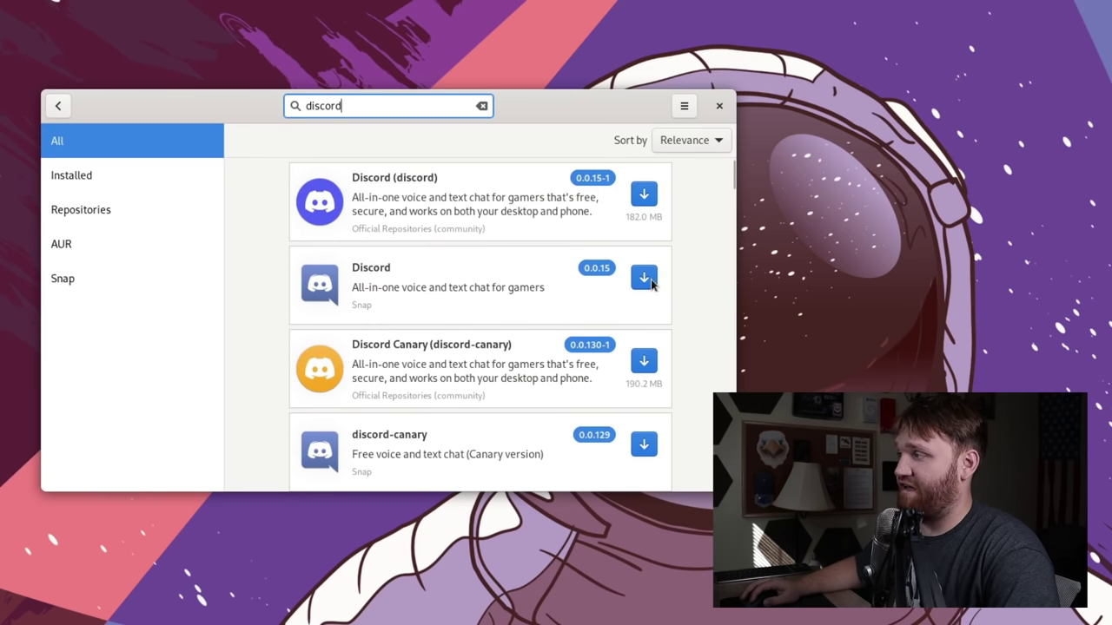
# Select the Snap version of Discord 0.0.15 for installation and apply the transaction.
pyautogui.click(644, 278)
pyautogui.click(664, 476)
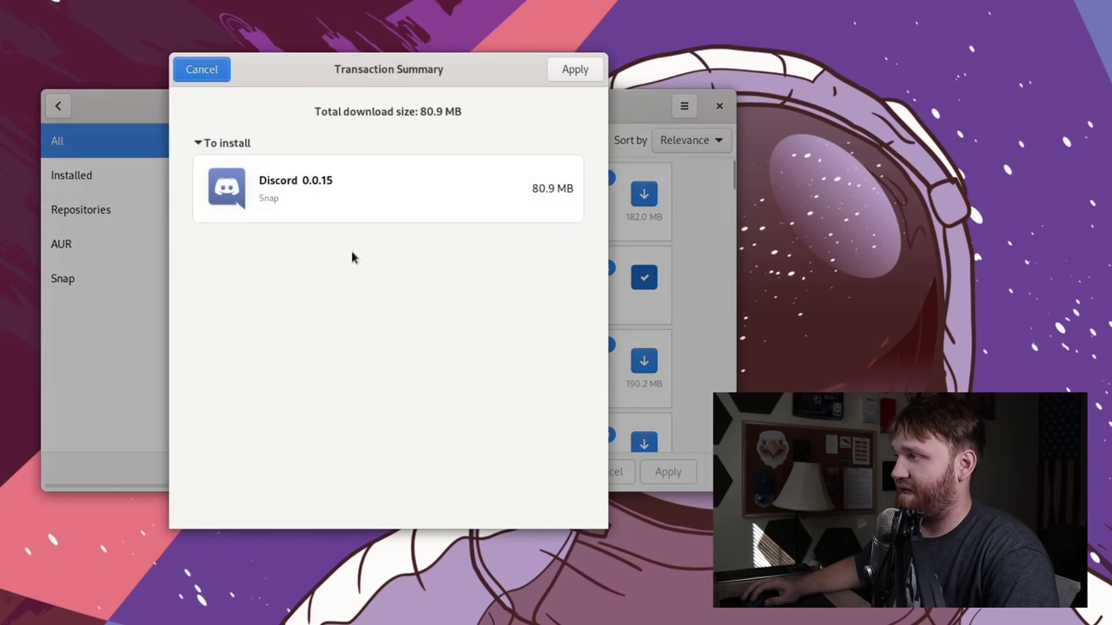
pyautogui.click(588, 76)
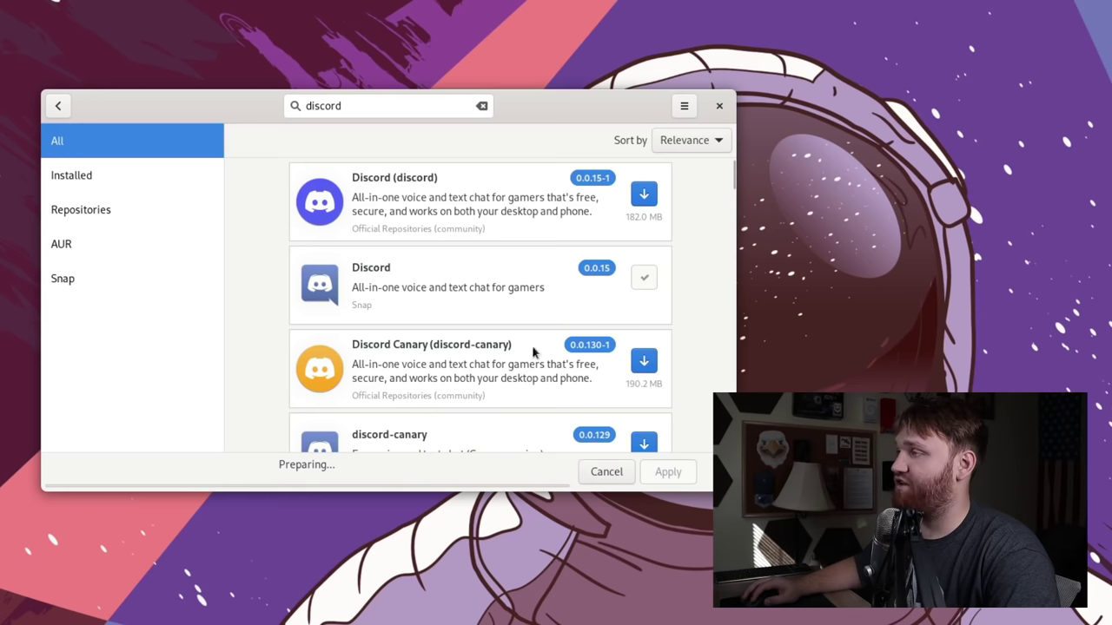
# Compare the discord search results by source: AUR, Snap and the official repositories.
pyautogui.click(79, 242)
pyautogui.click(95, 292)
pyautogui.scroll(-3, 385, 285)
pyautogui.scroll(3, 385, 286)
pyautogui.click(77, 213)
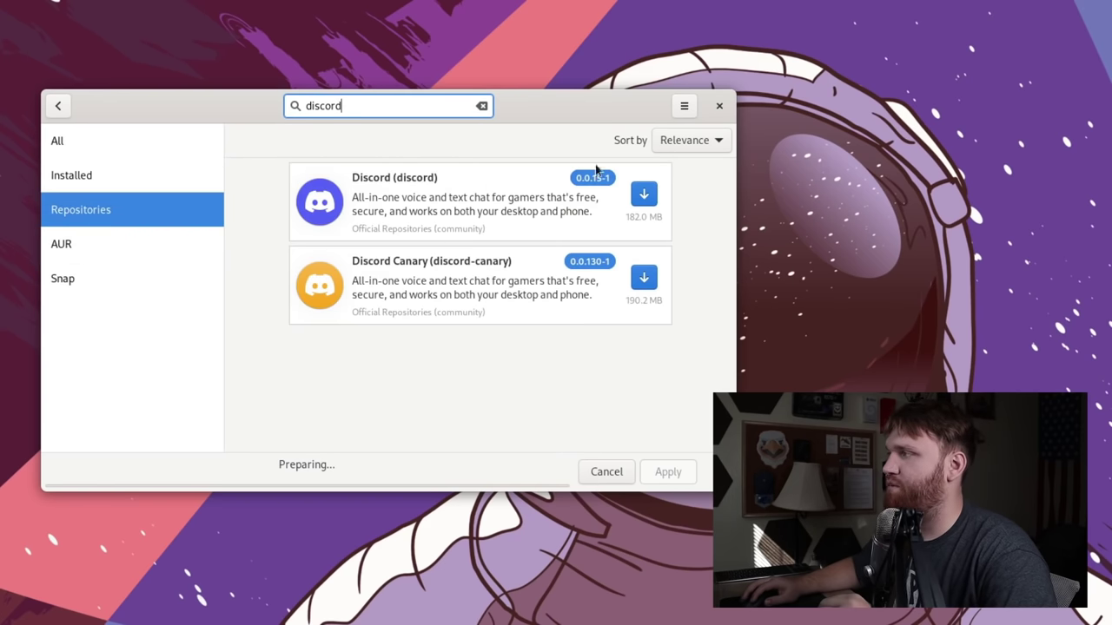
pyautogui.moveTo(564, 107); pyautogui.dragTo(529, 107)
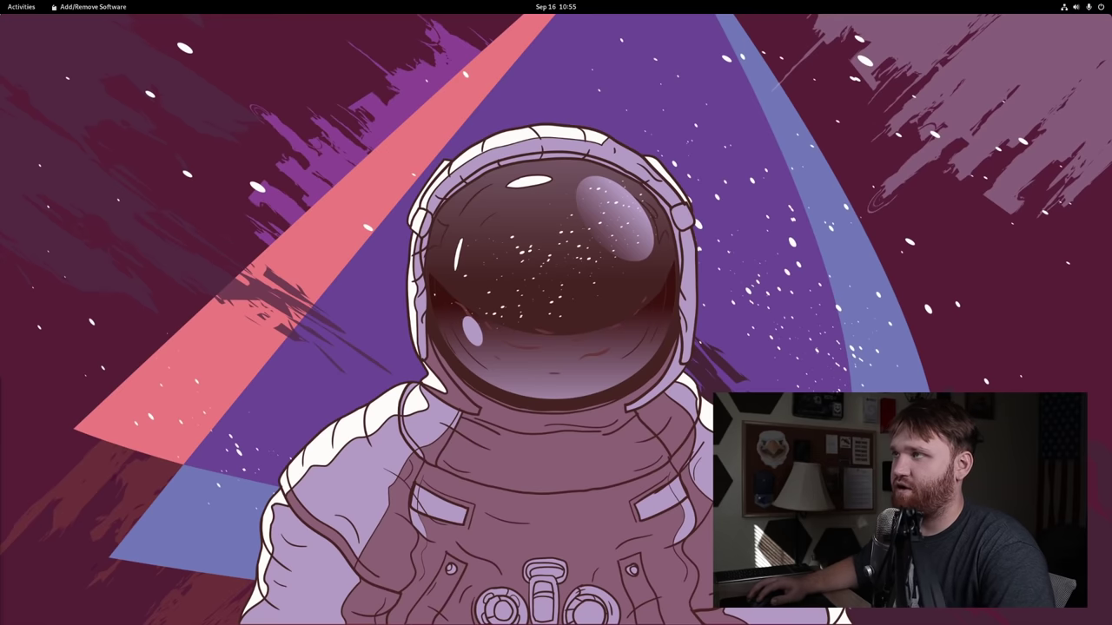
# Switch to Firefox and look through the extension list on the GNOME Shell Extensions site.
pyautogui.click(21, 7)
pyautogui.write('fire')
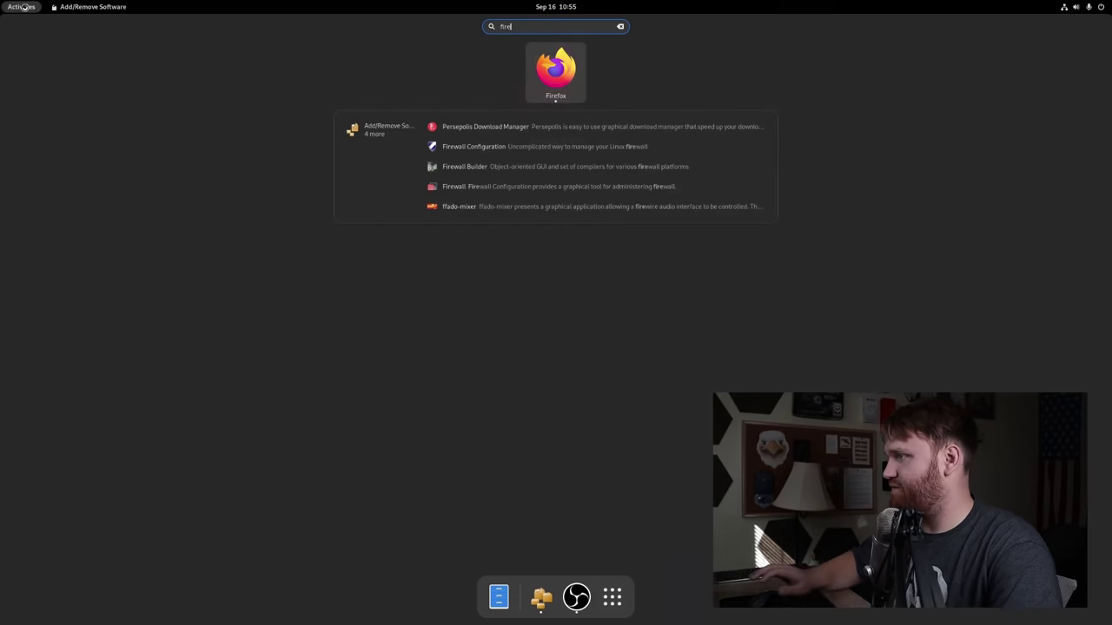
pyautogui.press('Return')
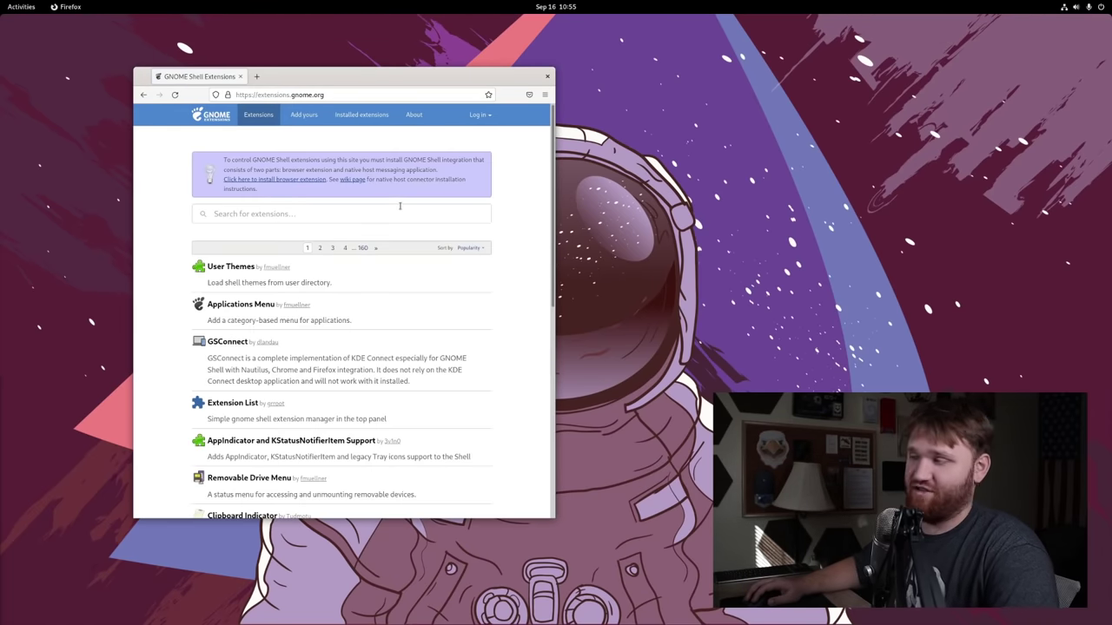
pyautogui.scroll(-3, 329, 322)
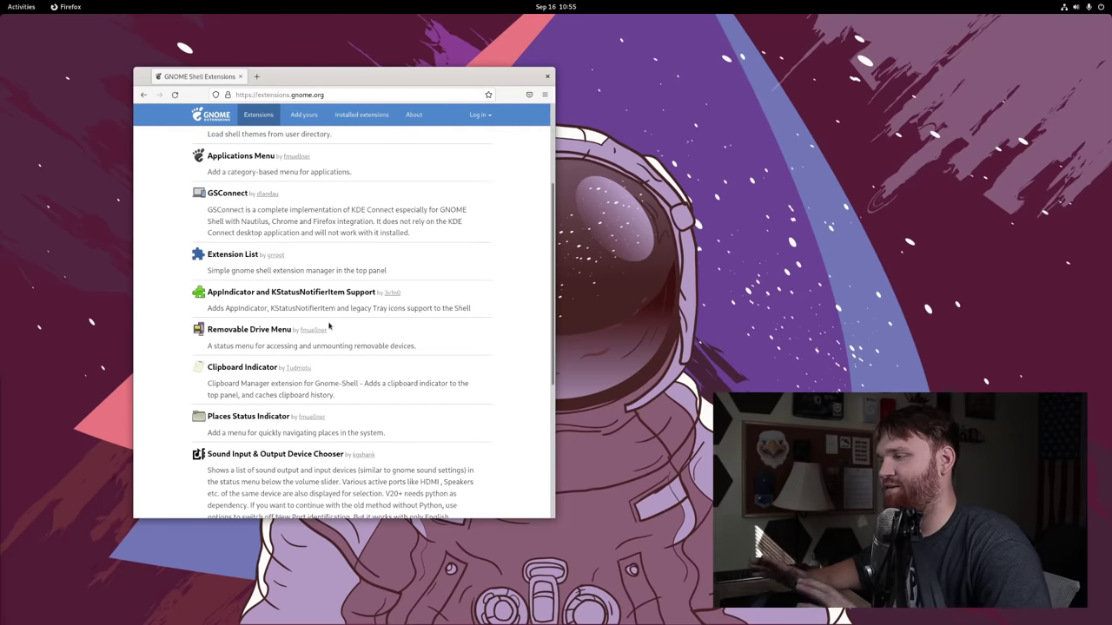